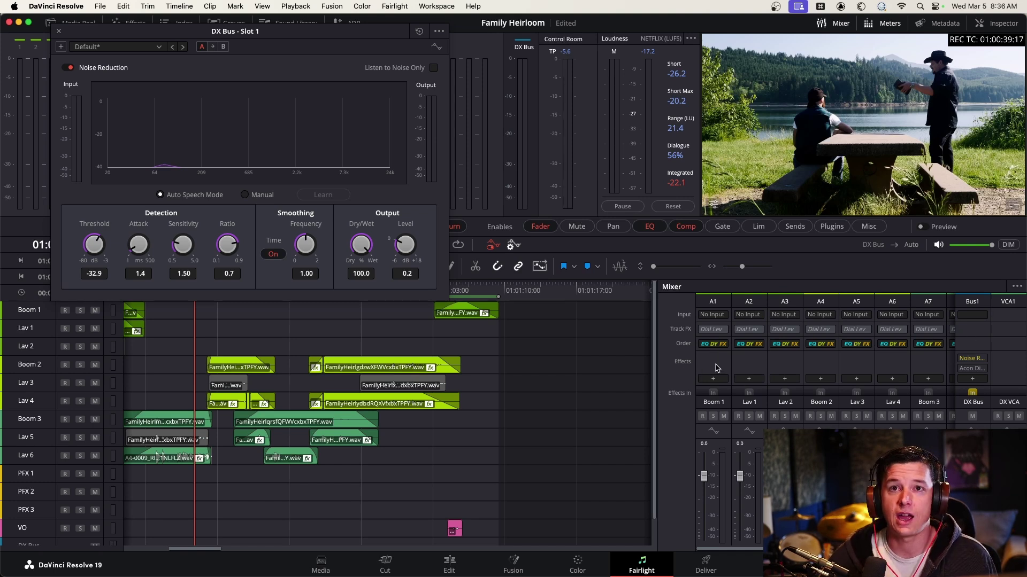
mouse_move(716, 332)
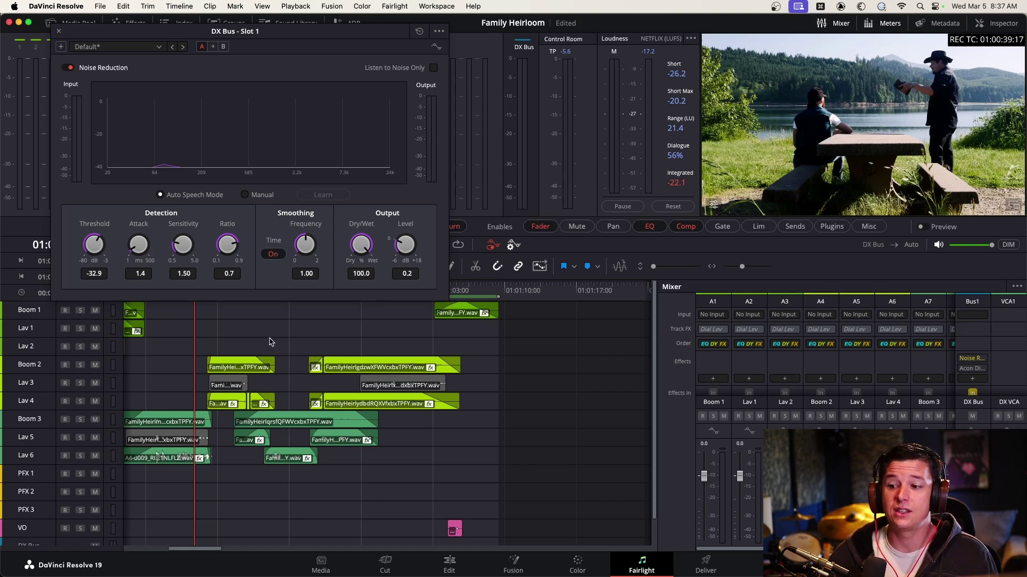
scroll(269, 342, up, 3)
scroll(269, 342, down, 4)
scroll(269, 342, up, 3)
scroll(270, 342, down, 2)
scroll(269, 342, up, 1)
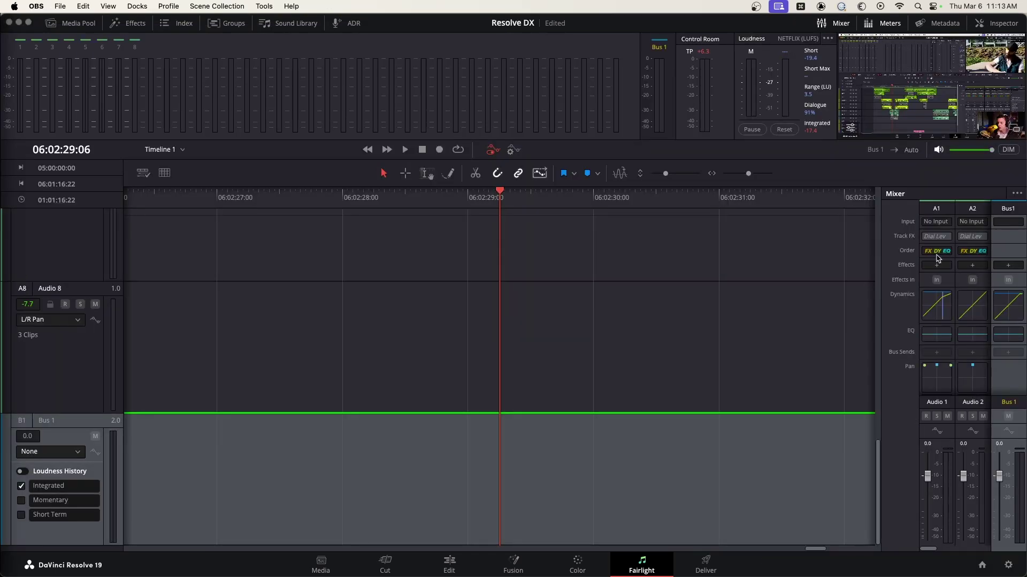
click(1007, 264)
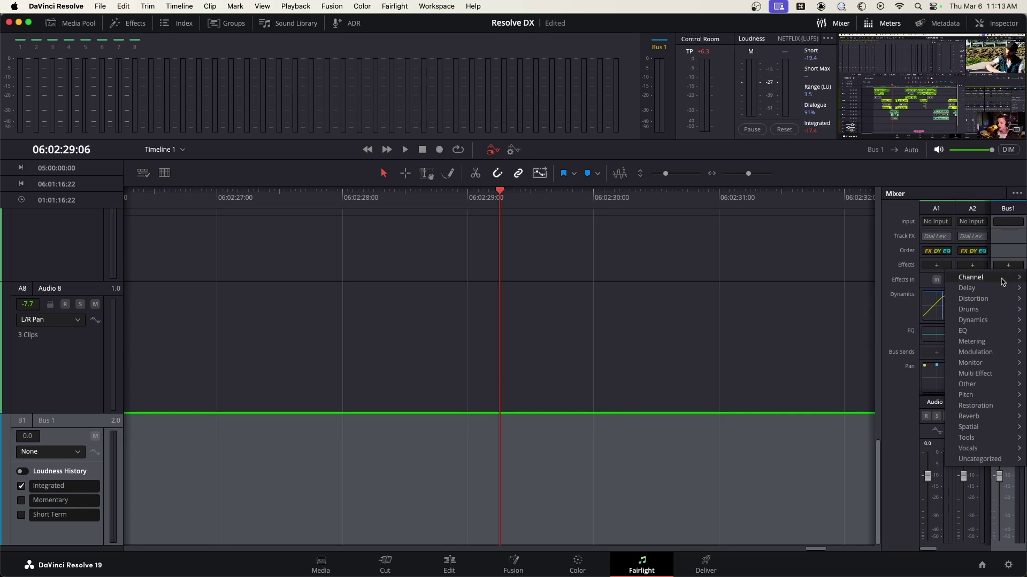
mouse_move(976, 406)
mouse_move(925, 409)
click(972, 426)
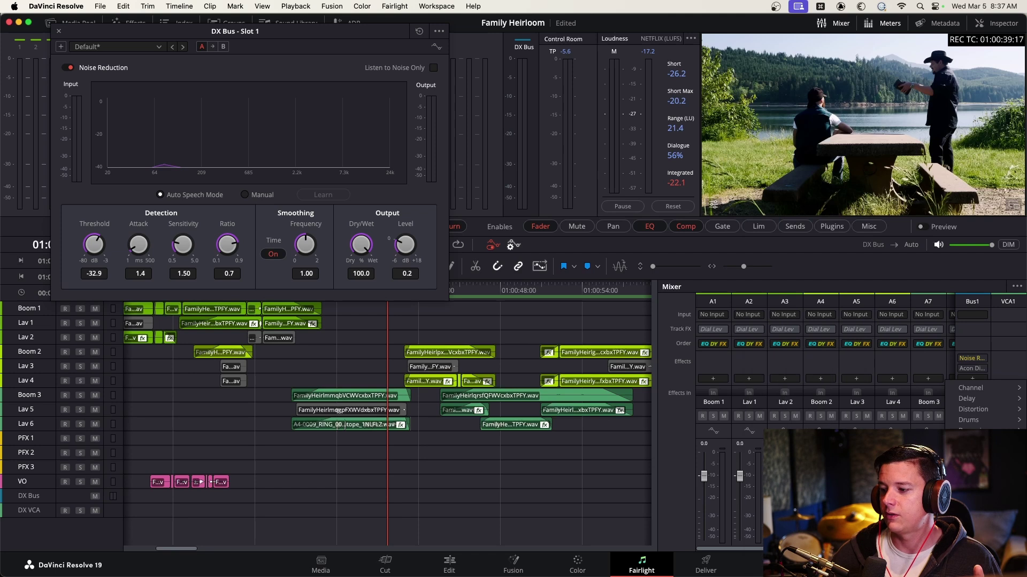
click(983, 346)
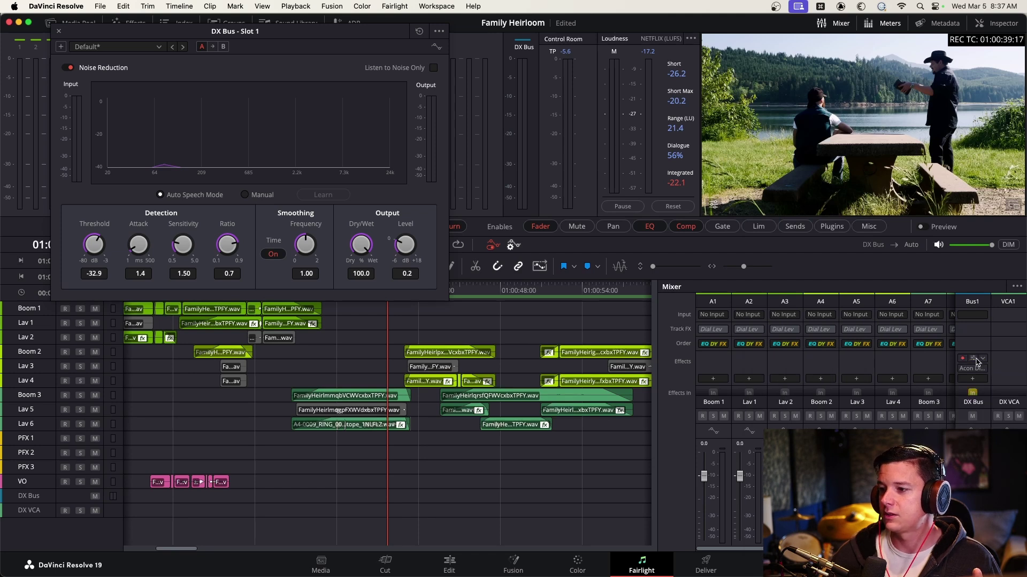
Play the dialogue from about 01:00:24 and again from about 01:00:33, keeping the DX Bus Noise Reduction window clear of the view.
drag(275, 38, 303, 35)
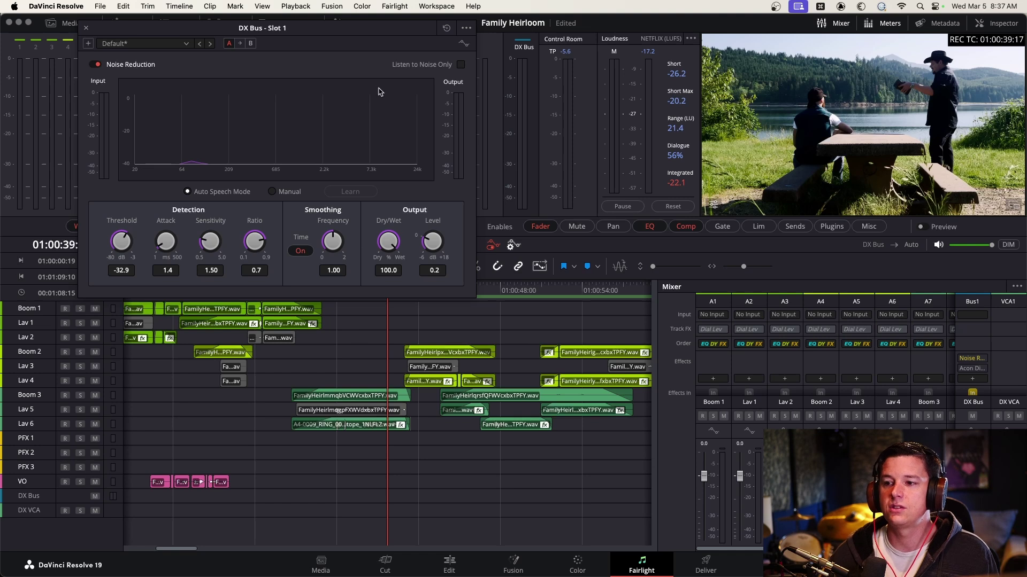
drag(359, 27, 686, 22)
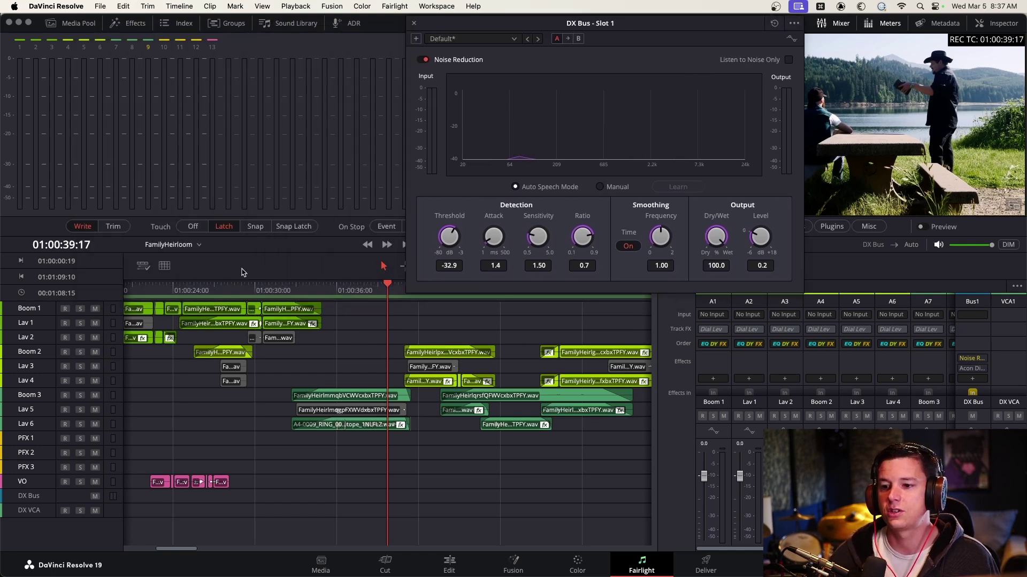
click(189, 285)
key(space)
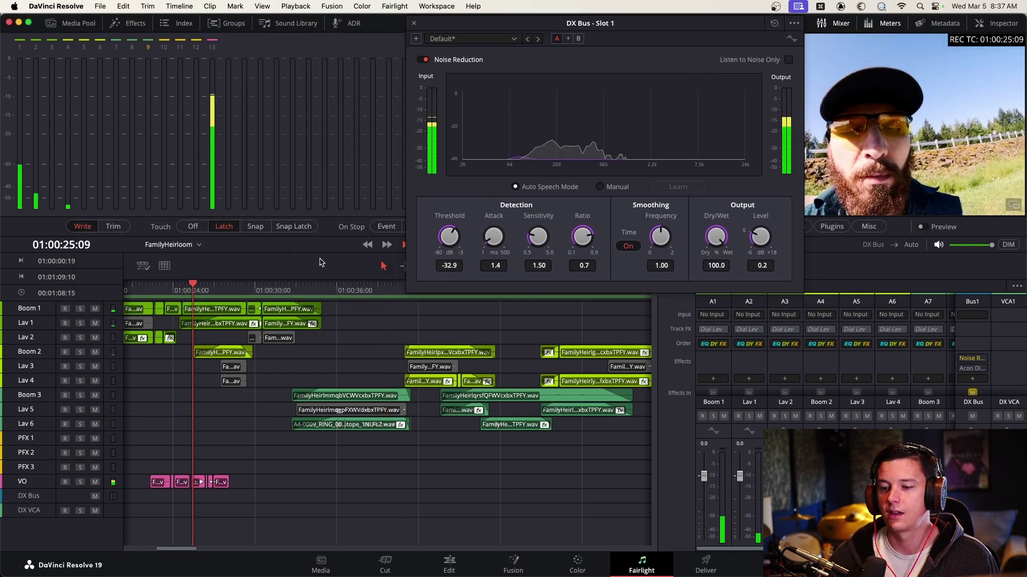
click(297, 284)
drag(541, 23, 247, 67)
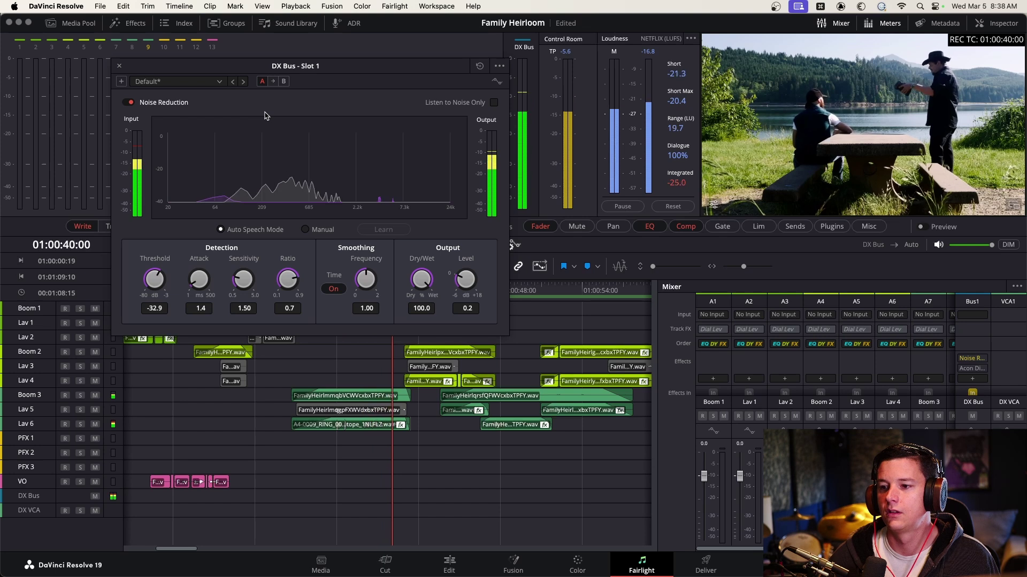
key(space)
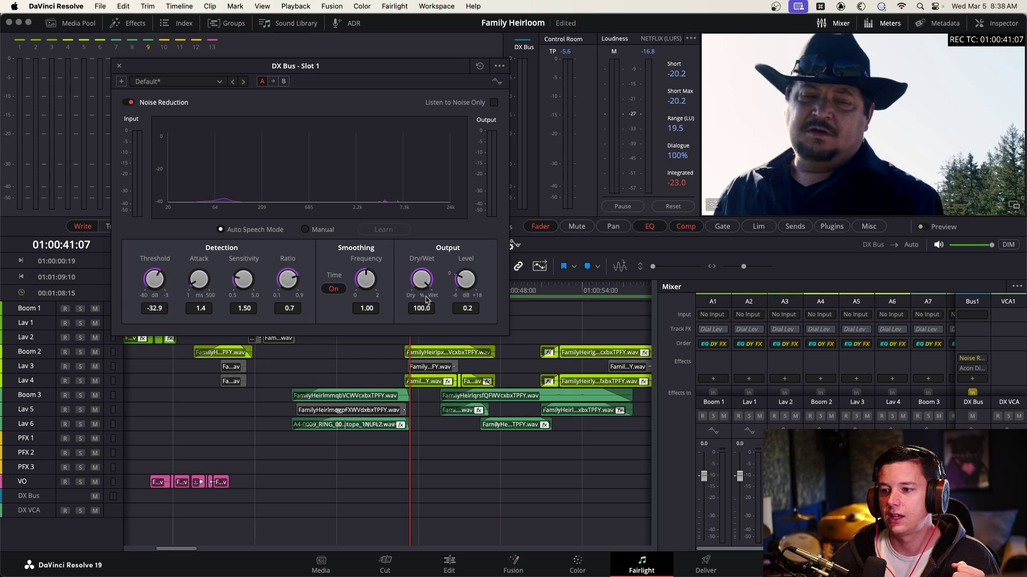
Set the DX Bus Noise Reduction's dry/wet to 61.5 and its threshold to -39.2 dB, auditioning the dialogue in between.
drag(422, 281, 399, 352)
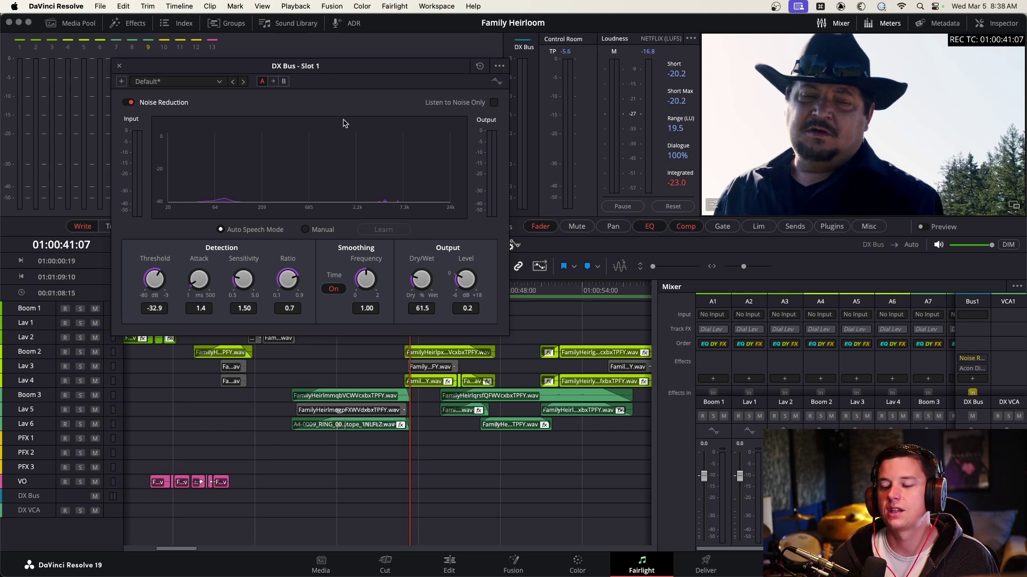
key(space)
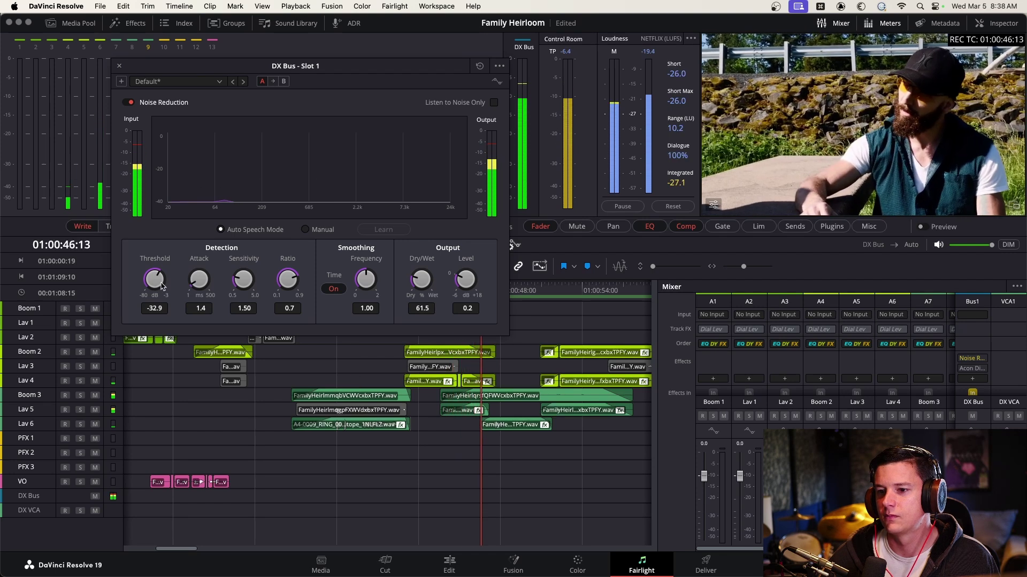
key(space)
drag(154, 280, 149, 325)
drag(155, 281, 143, 318)
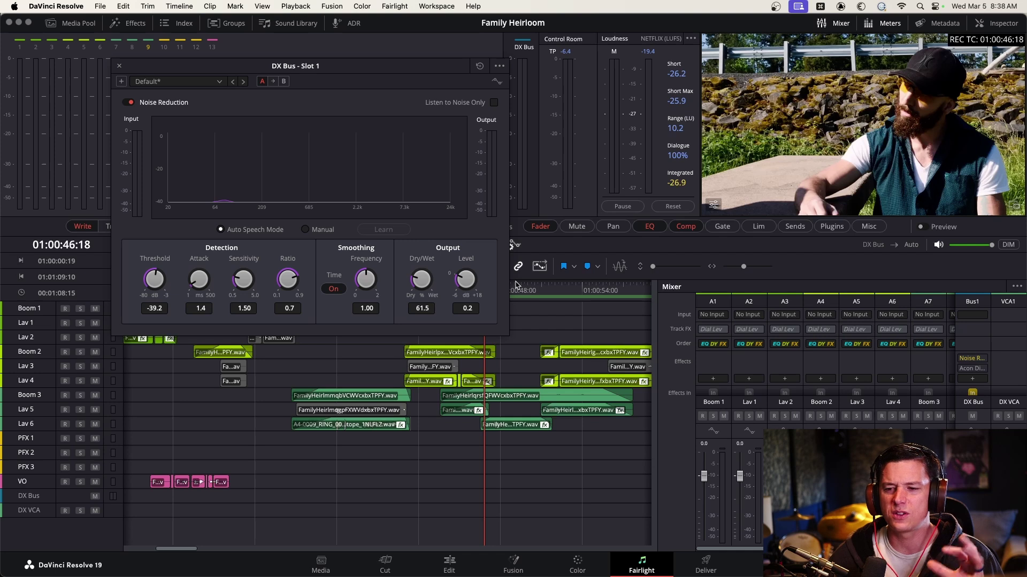
Play on from 01:00:46 to about 01:00:59 to listen to the adjusted noise reduction on the dialogue.
key(space)
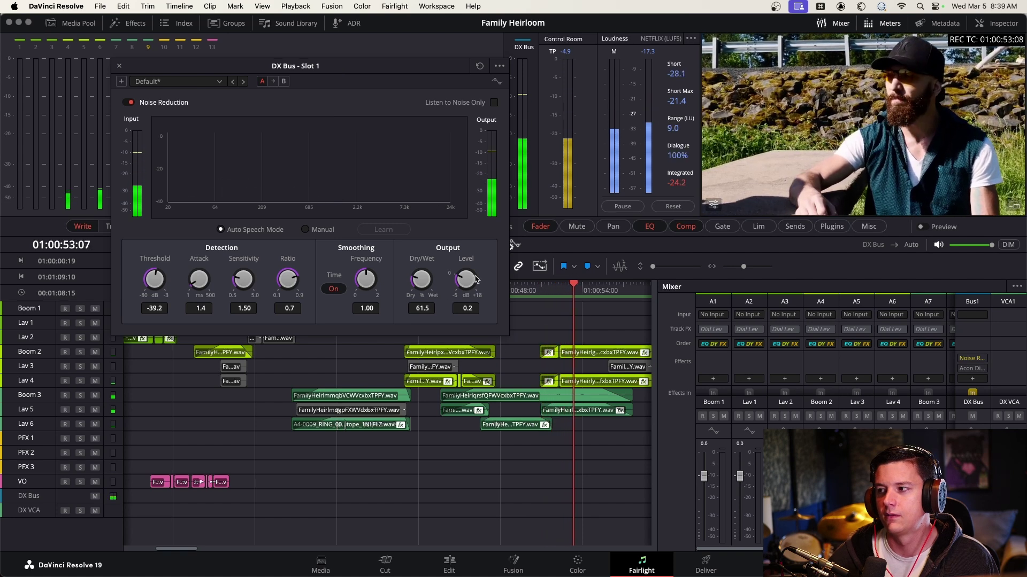
drag(351, 70, 355, 23)
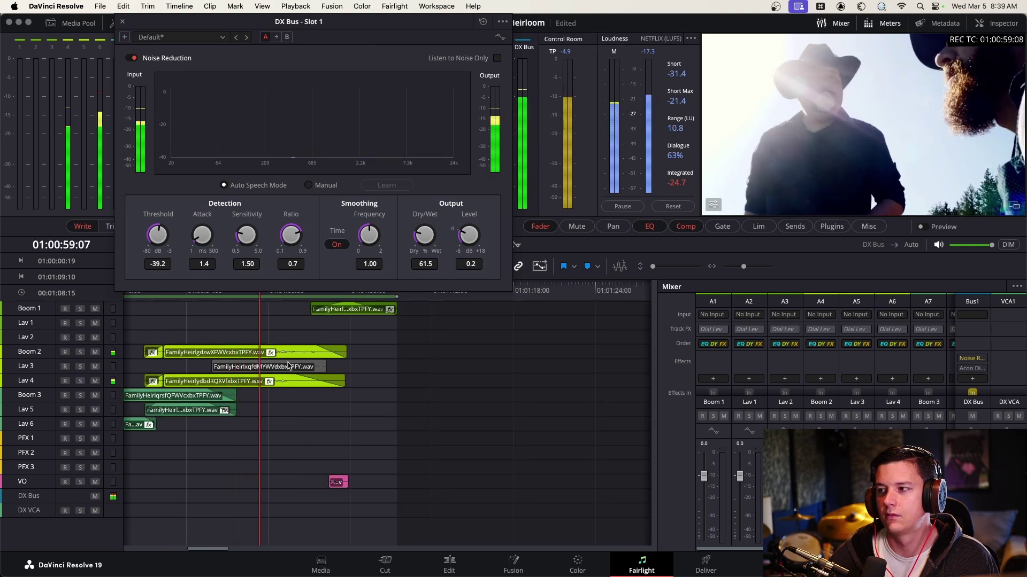
key(space)
scroll(272, 391, left, 4)
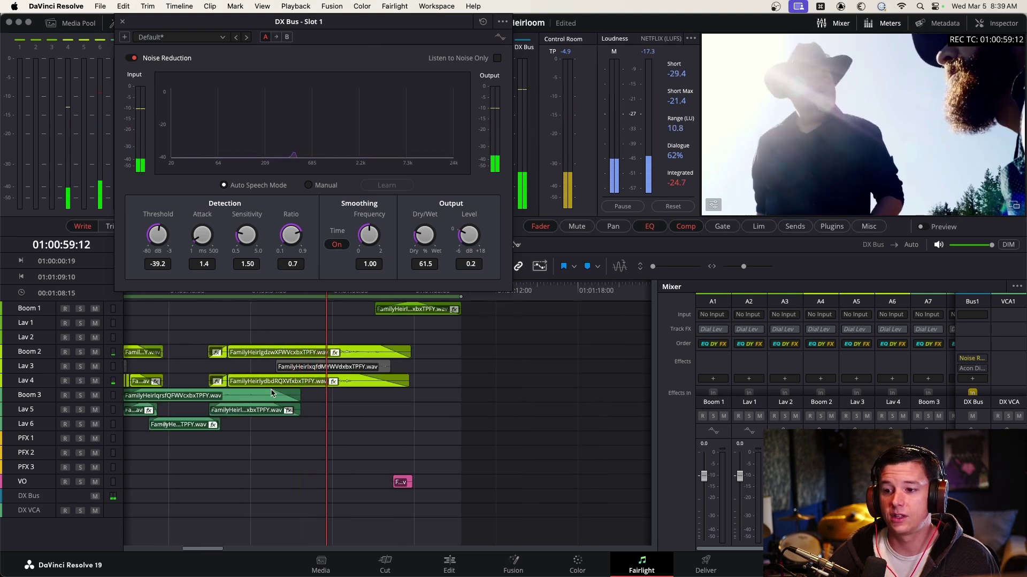
Replay the dialogue from about 01:00:34, comparing it with Noise Reduction on and off, and leave the effect bypassed.
drag(371, 21, 425, 21)
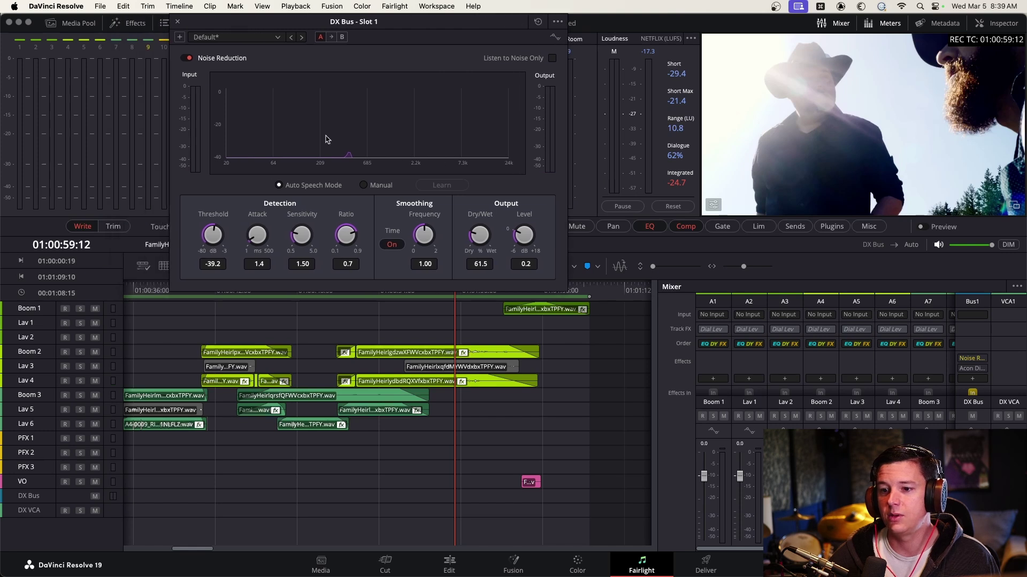
click(146, 290)
click(150, 290)
key(space)
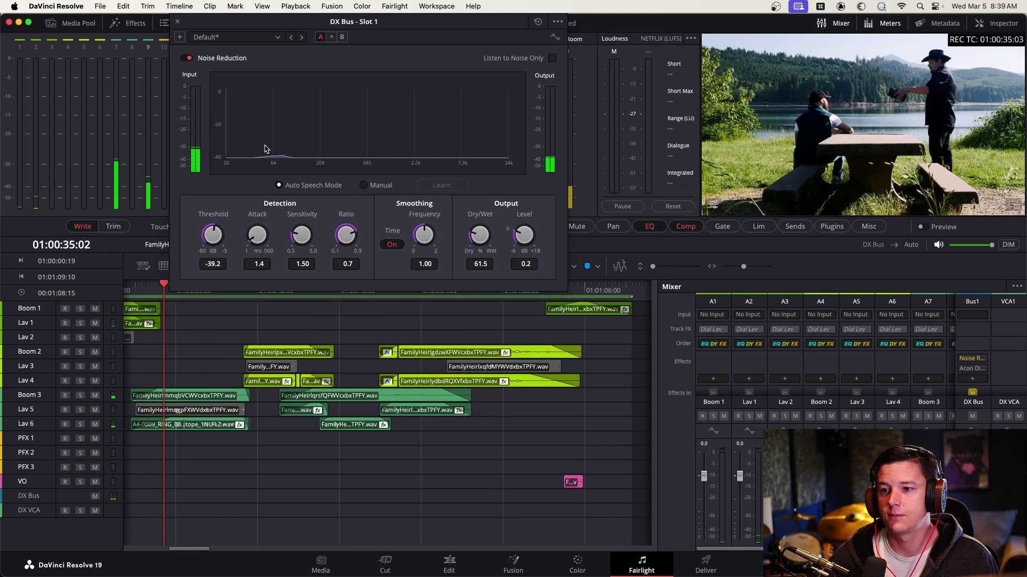
click(188, 58)
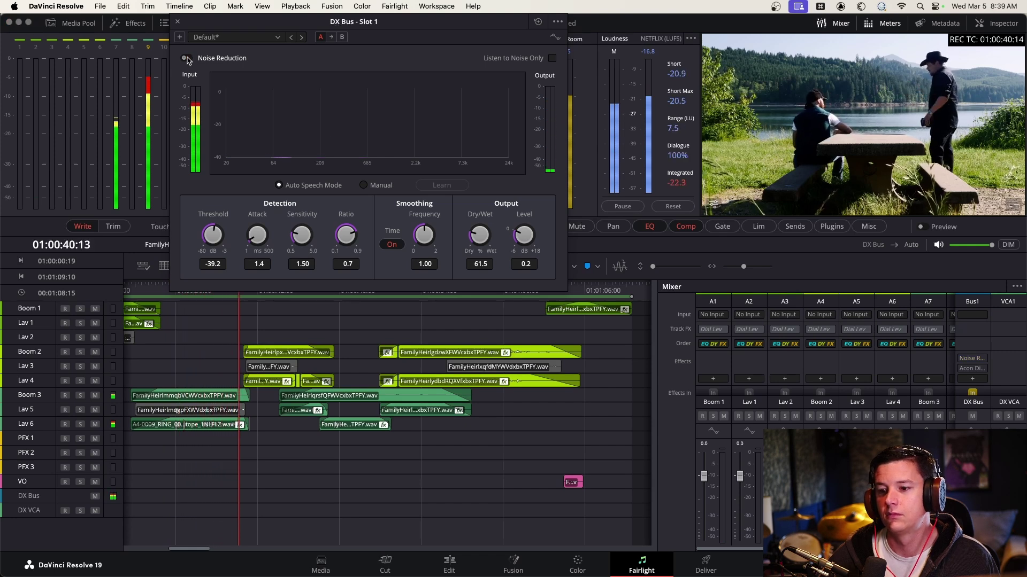
click(188, 59)
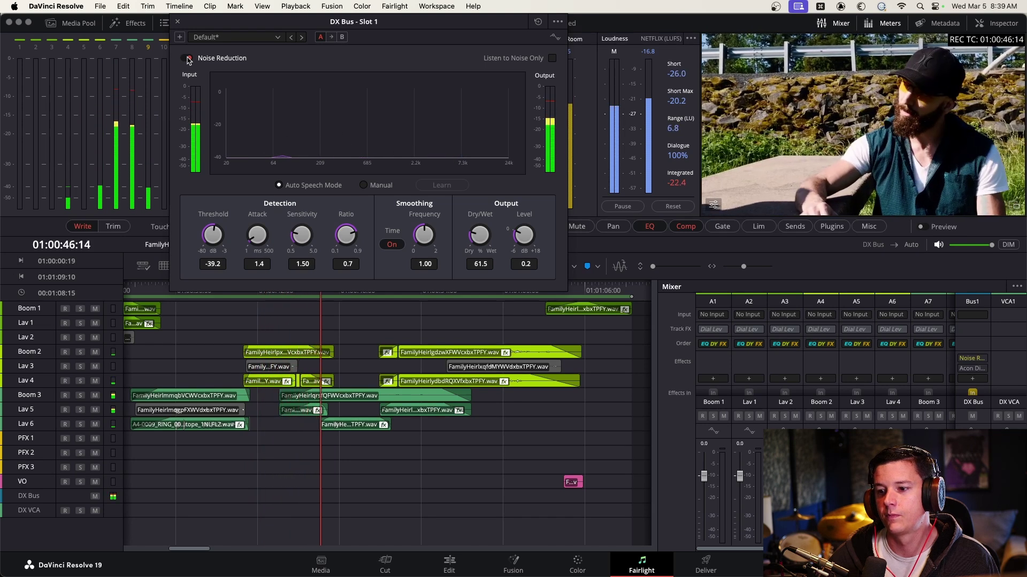
click(188, 58)
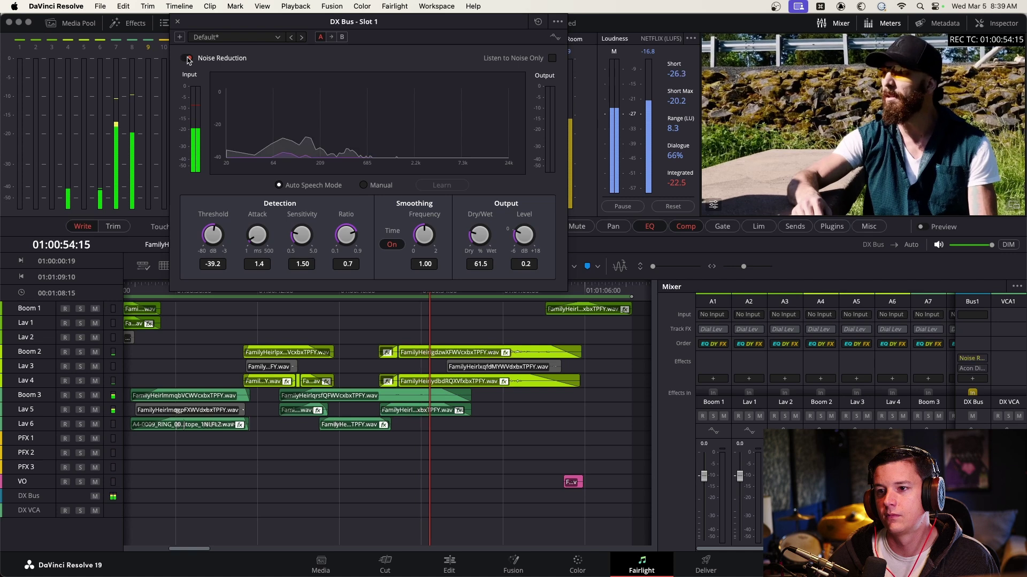
click(188, 58)
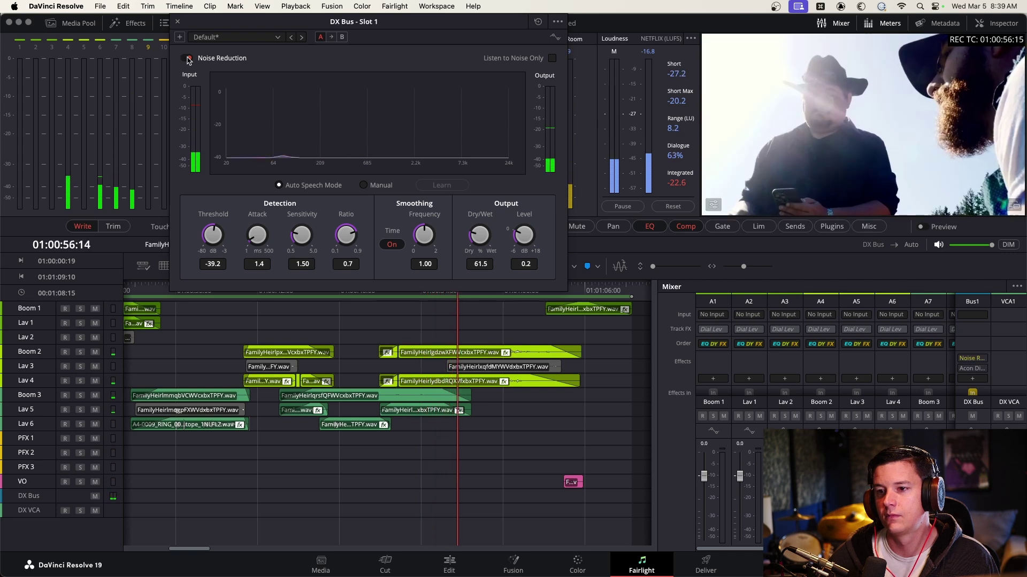
click(187, 58)
key(space)
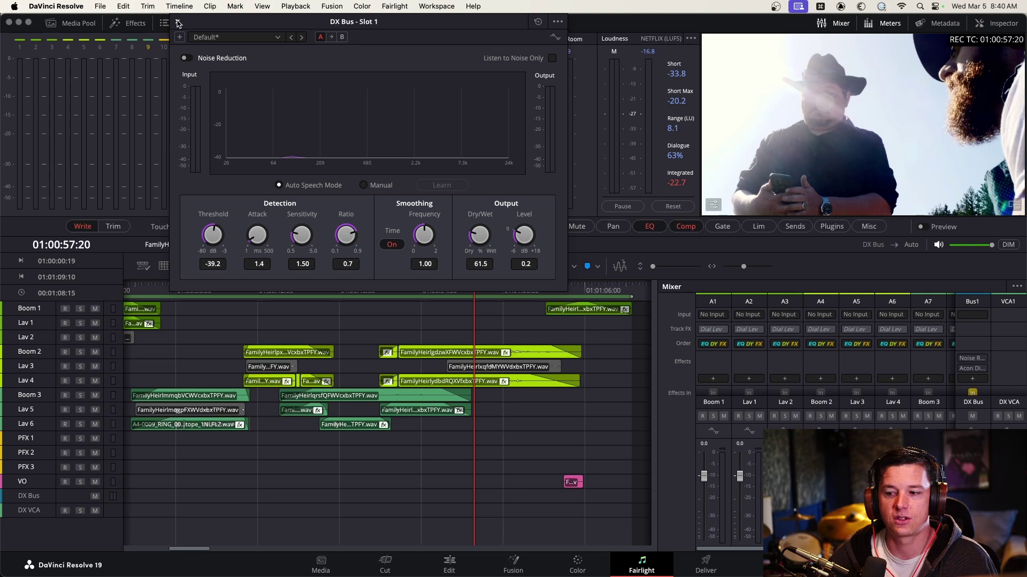
Open the Acon Digital Extract Dialogue effect on the DX Bus and close the Noise Reduction window.
mouse_move(977, 368)
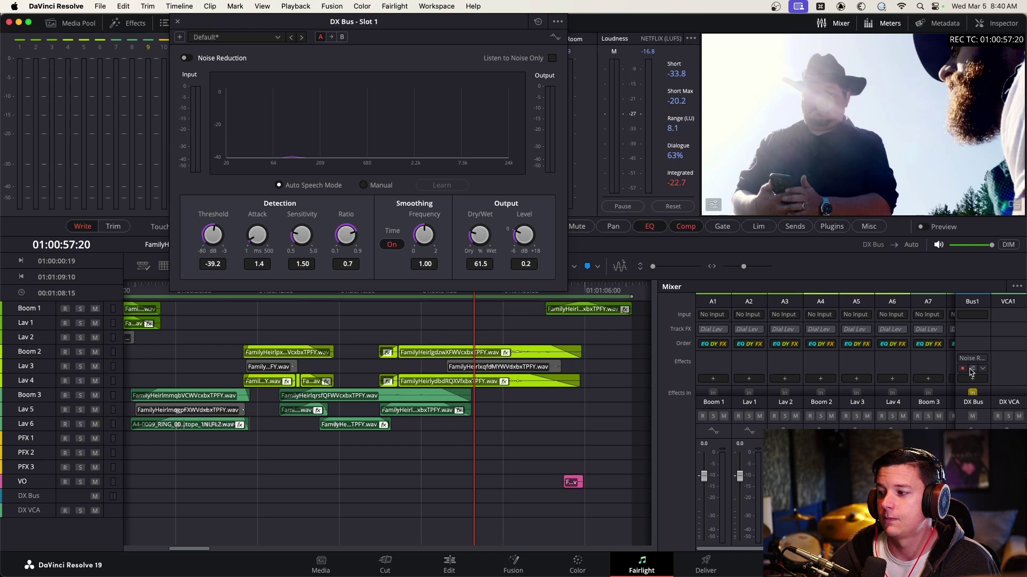
click(972, 369)
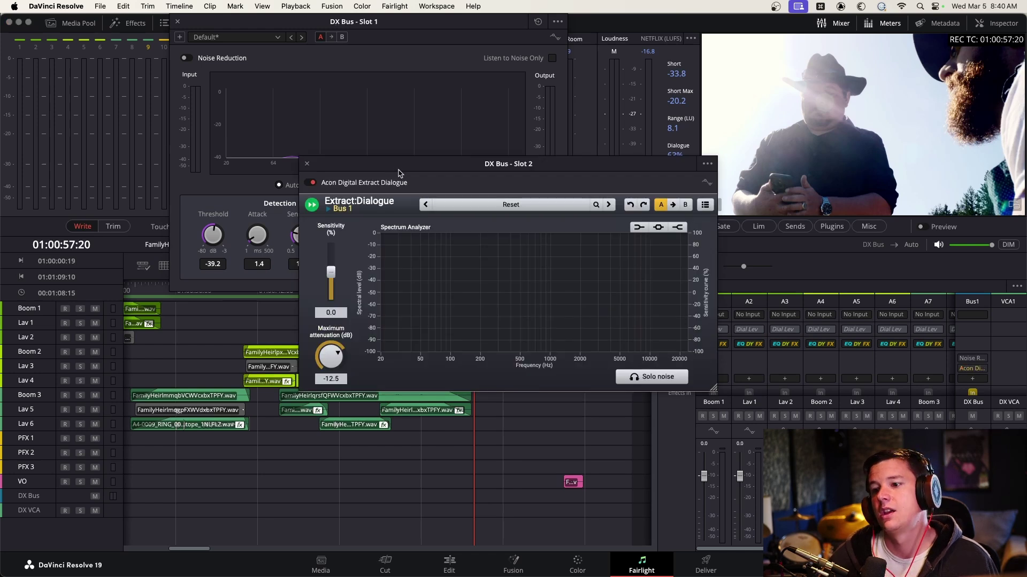
drag(397, 168, 298, 142)
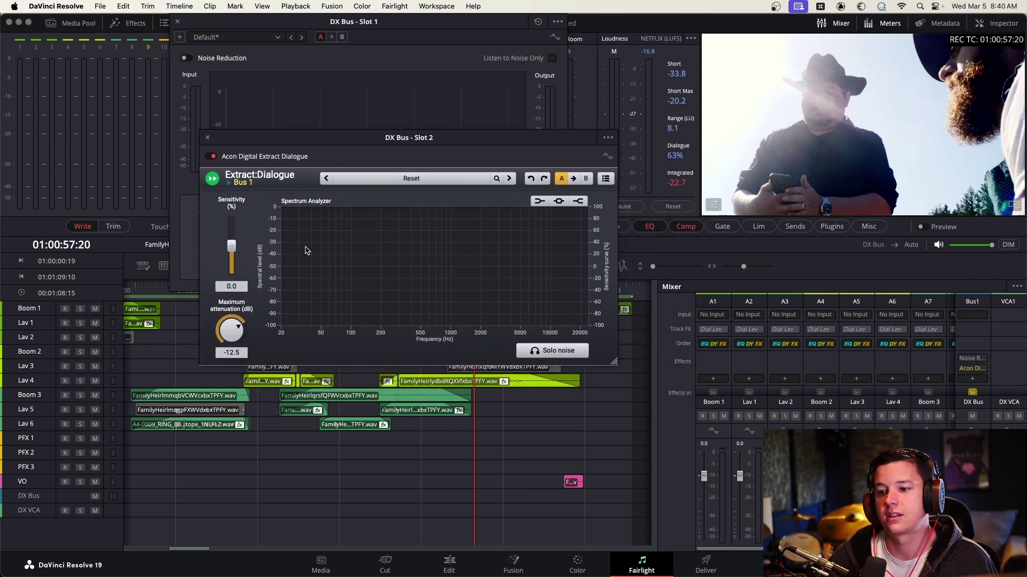
scroll(315, 433, left, 5)
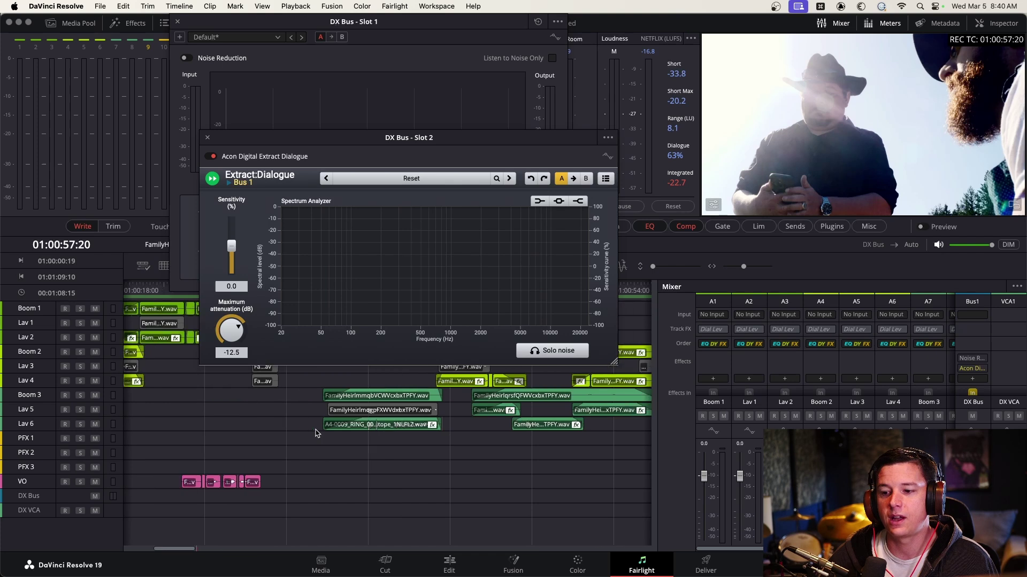
scroll(315, 433, right, 2)
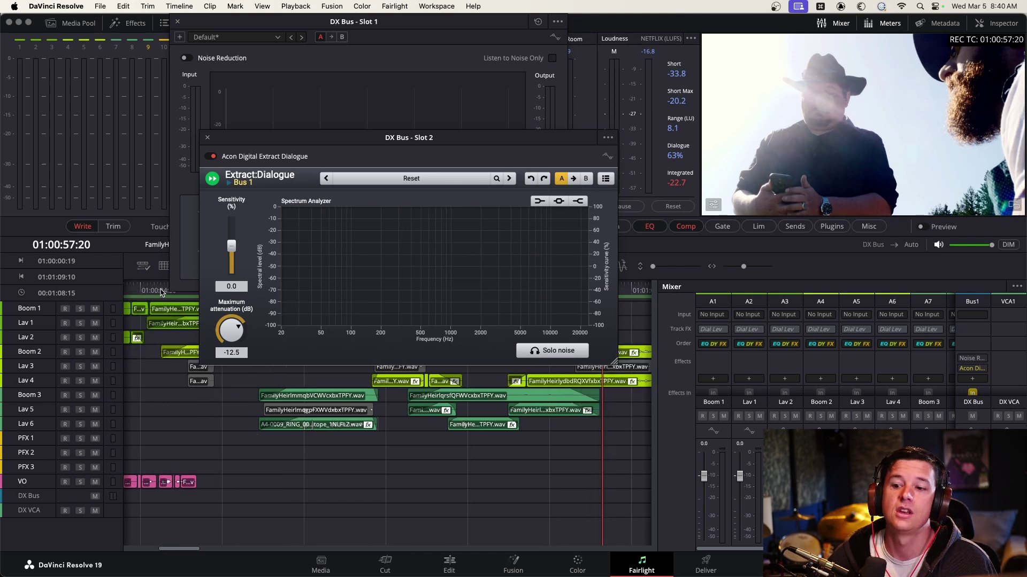
click(178, 22)
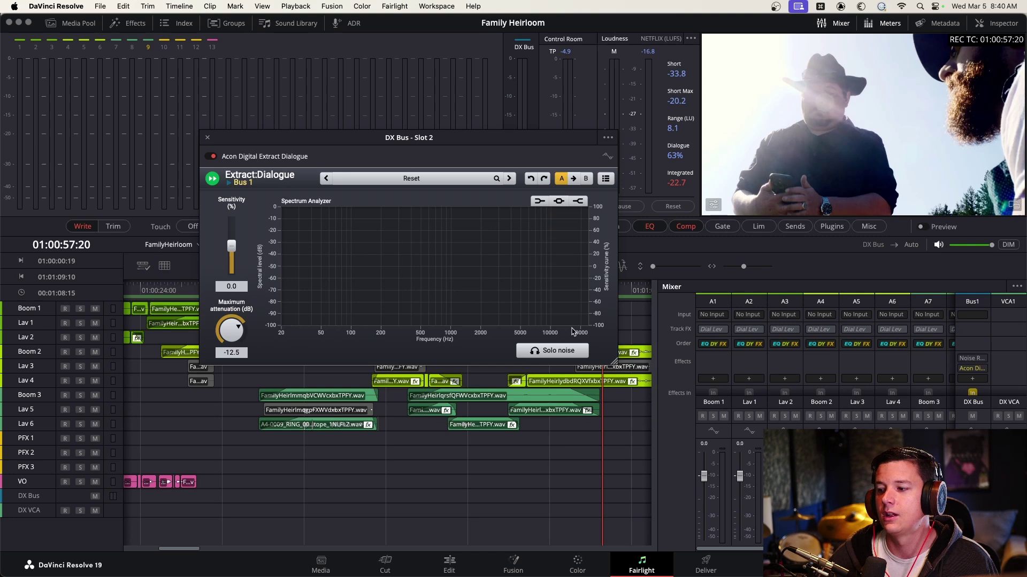
drag(427, 139, 513, 105)
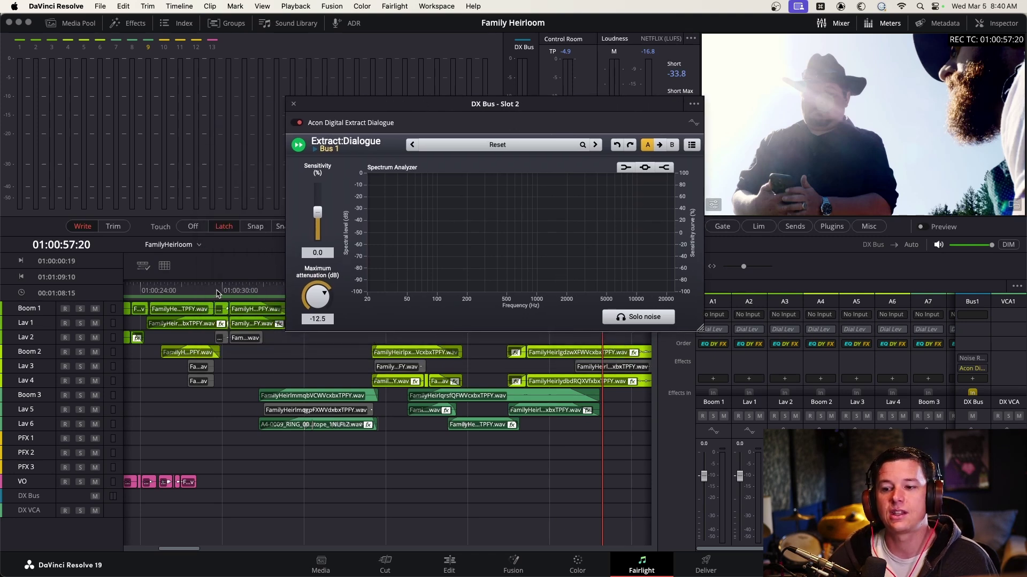
Play from about 01:00:29, comparing Extract Dialogue on and off, and leave it bypassed with the playhead back near 01:00:57.
click(219, 290)
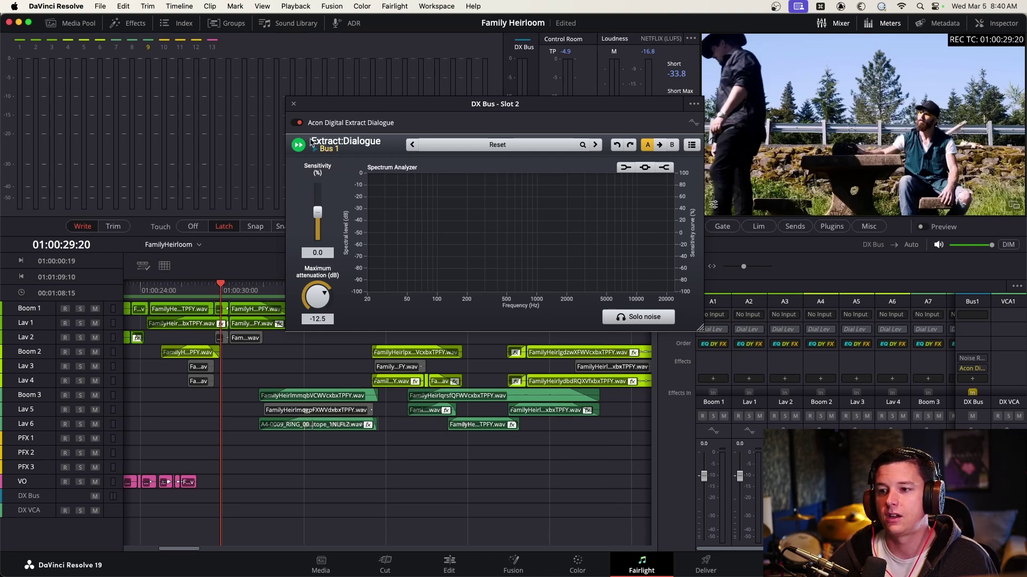
key(space)
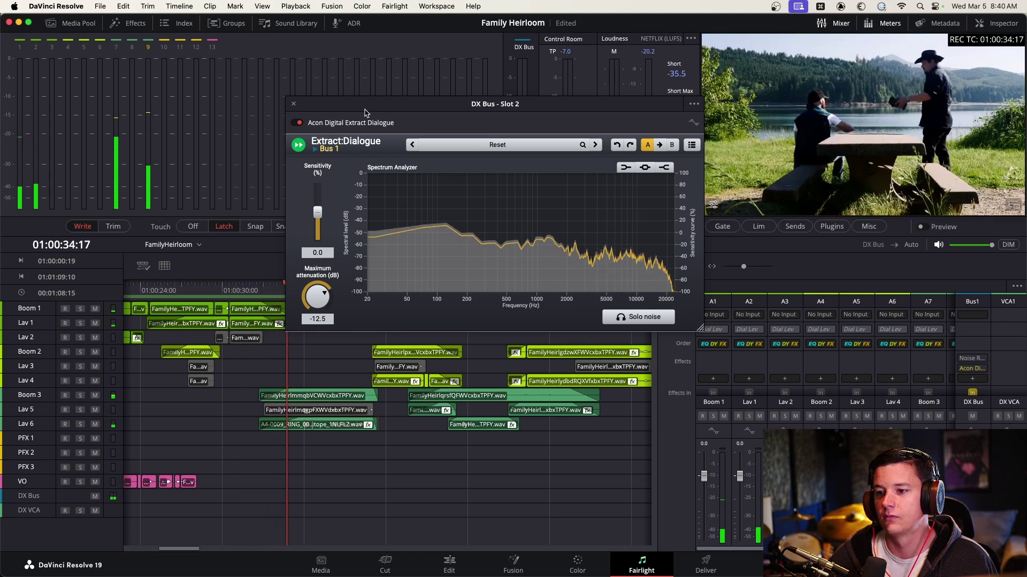
click(297, 125)
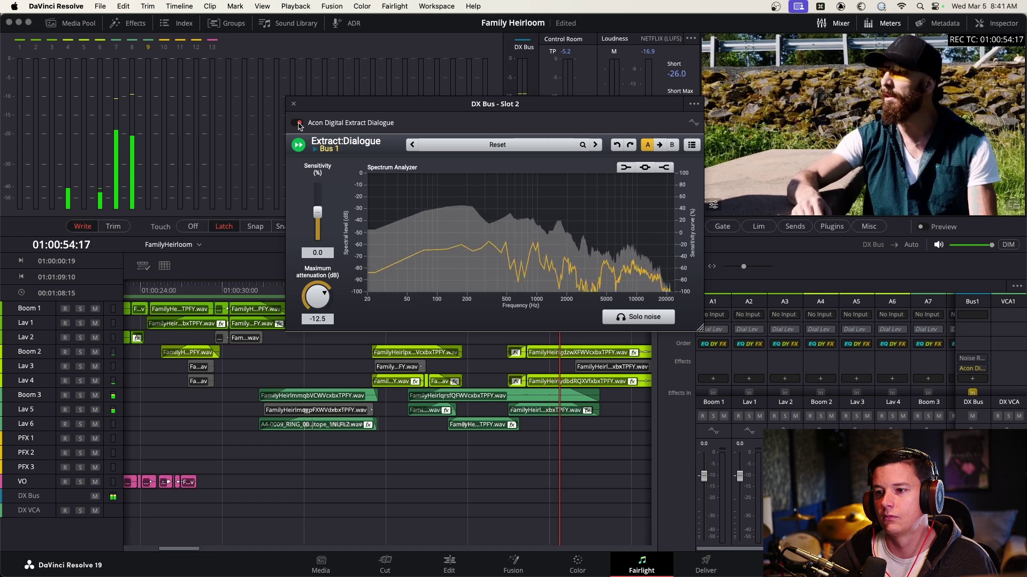
click(298, 124)
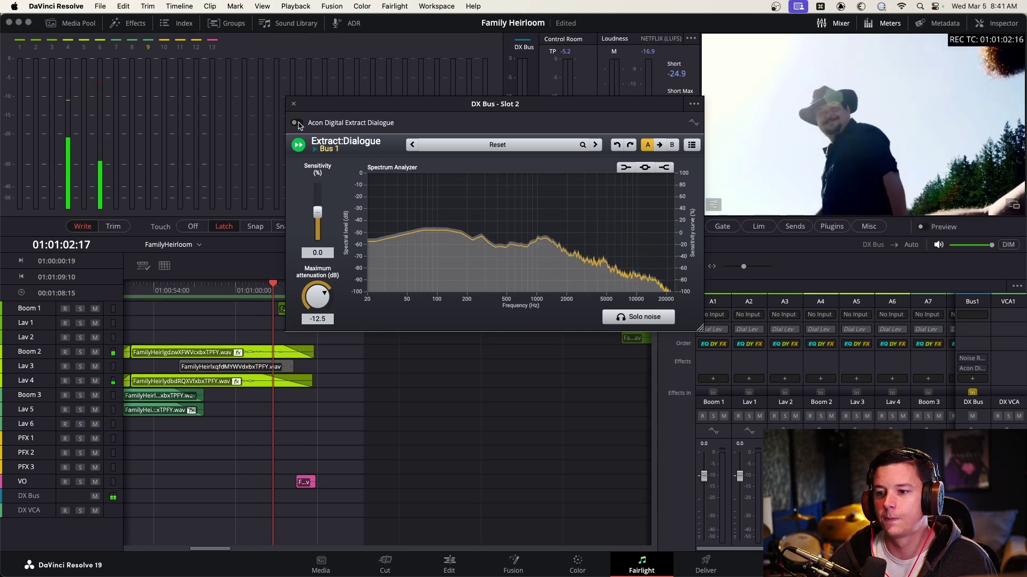
key(space)
click(214, 287)
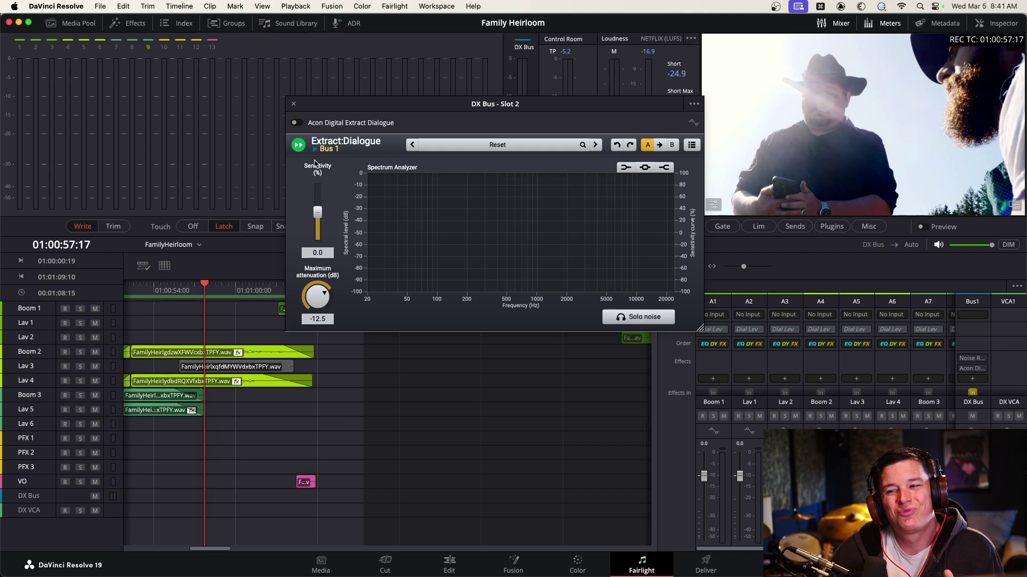
Close the Extract Dialogue window and move the playhead back to about 01:00:04 near the start of the dialogue.
click(293, 104)
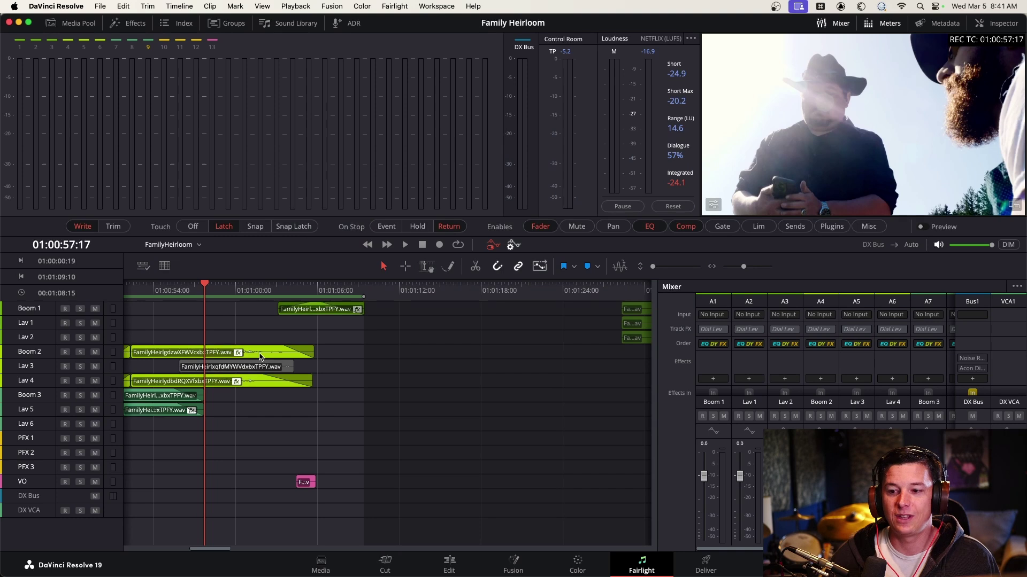
scroll(260, 356, left, 5)
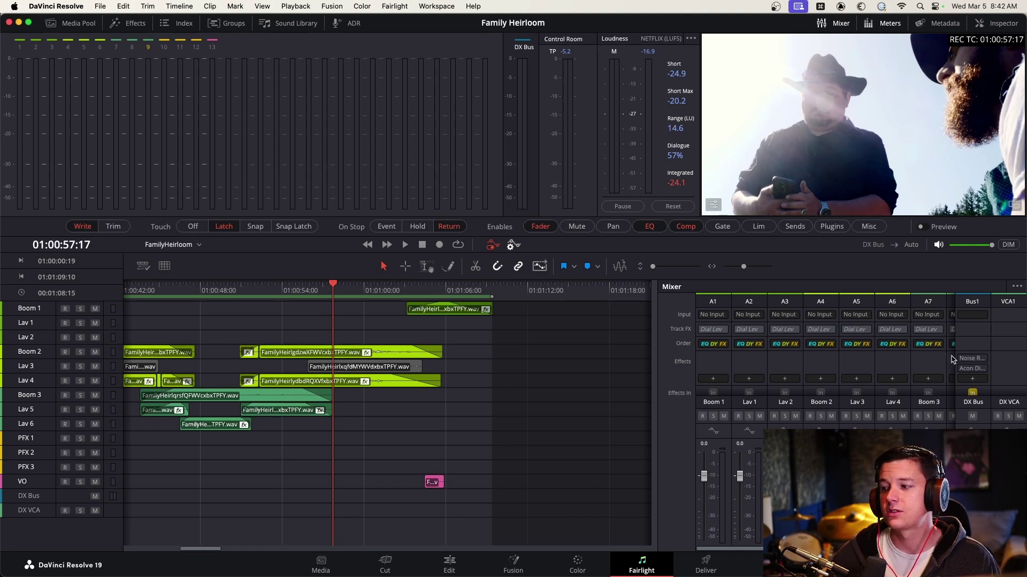
scroll(345, 395, up, 1)
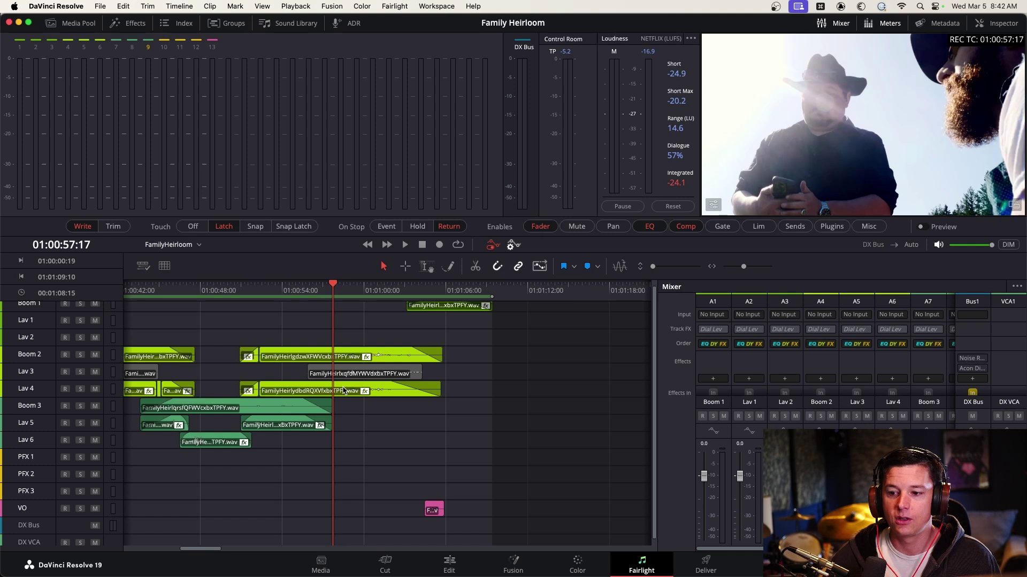
scroll(343, 391, up, 3)
scroll(343, 391, down, 3)
scroll(292, 342, down, 3)
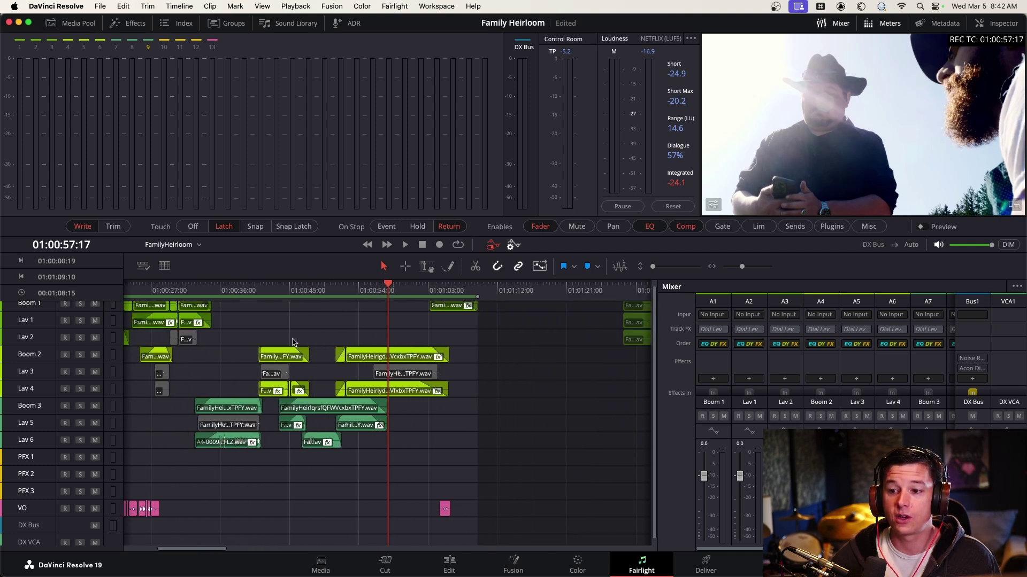
scroll(293, 342, down, 2)
mouse_move(208, 287)
mouse_down()
mouse_move(130, 288)
mouse_move(203, 291)
mouse_up()
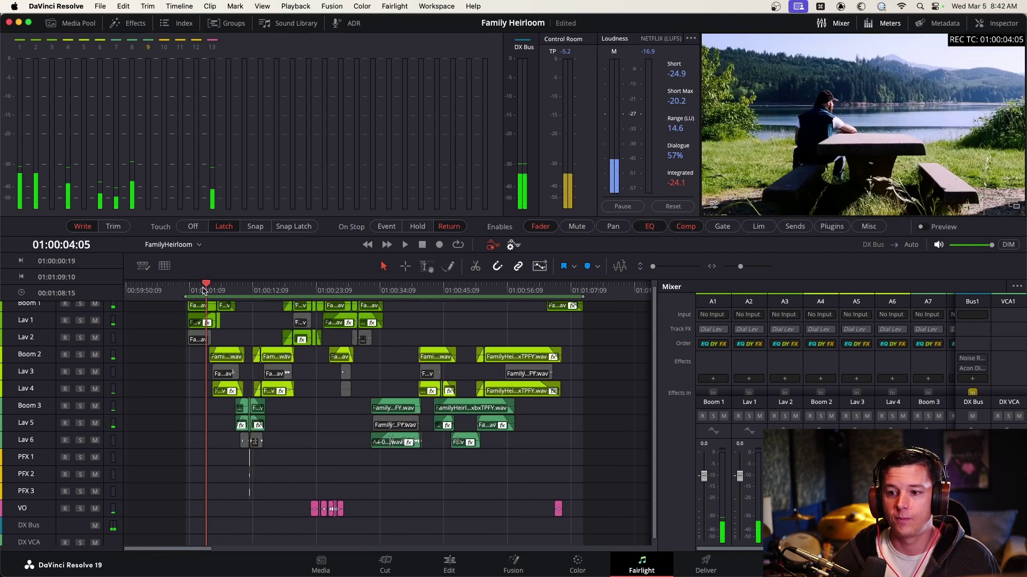
click(208, 290)
Place the playhead at 01:00:05:07, where the first Lav 3 and Lav 4 clips begin.
scroll(317, 325, up, 3)
scroll(316, 325, down, 4)
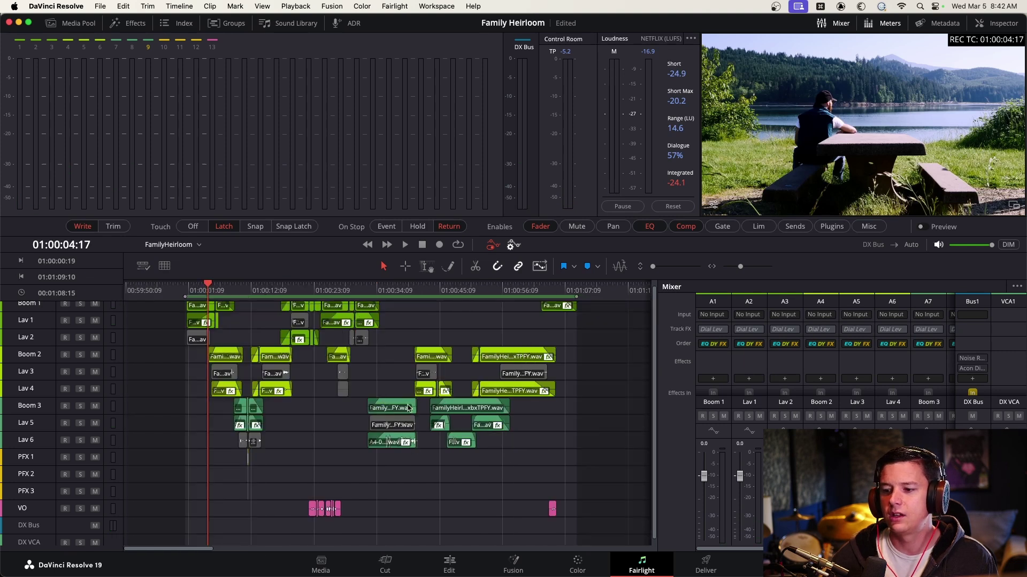
click(211, 289)
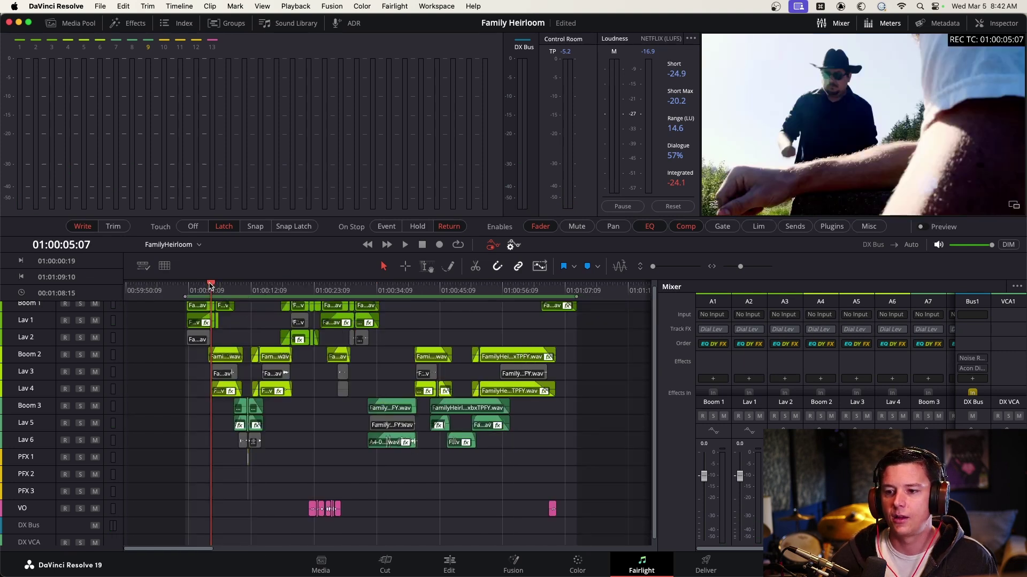
scroll(238, 298, up, 4)
scroll(348, 317, up, 1)
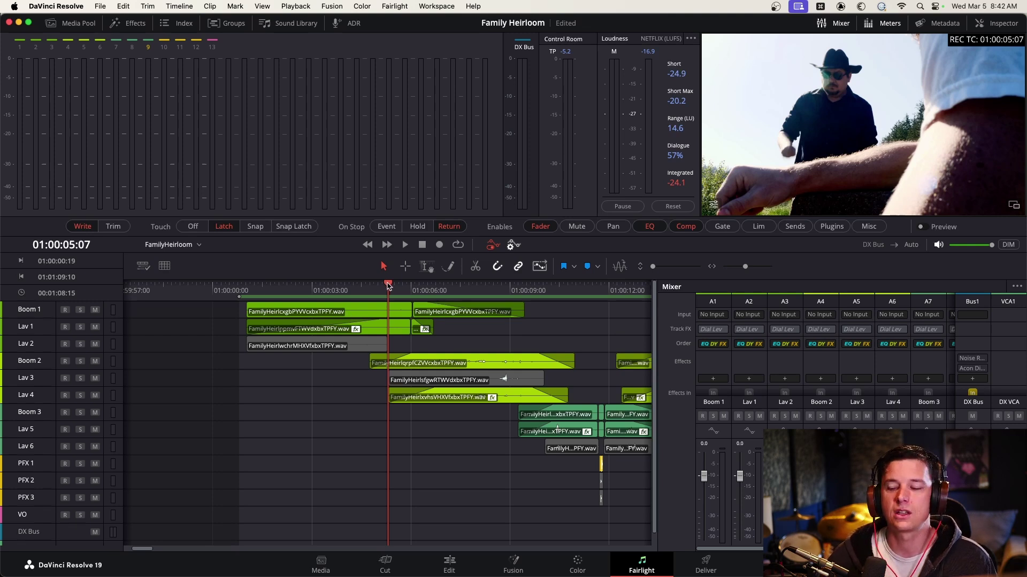
Switch to the Dialogue Mixing Basics slide in Google Slides to review it, and return to DaVinci Resolve.
key(super+Tab)
key(super+Tab)
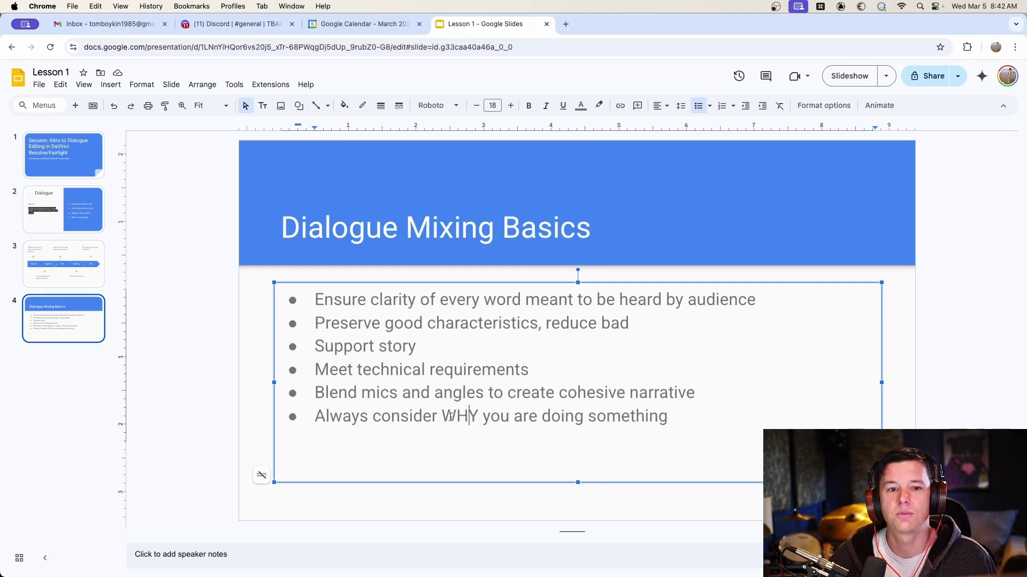
key(super+Tab)
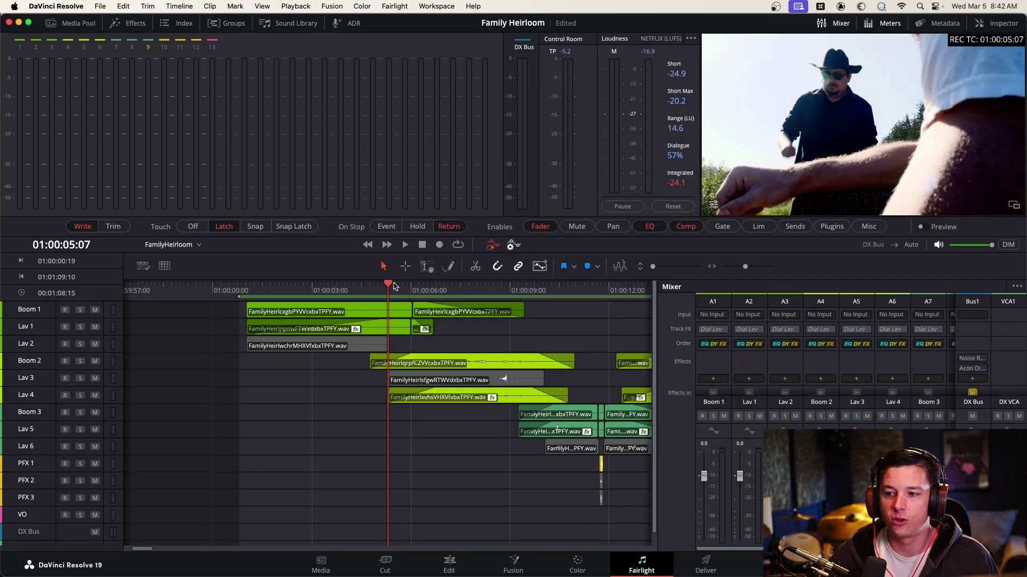
Try a 5.2 dB cut at 480 Hz on Lav 1's equalizer Band 3, leave it at 500 Hz, 0.0 dB and Q 4.3, and close the equalizer.
key(super+minus)
key(super+minus)
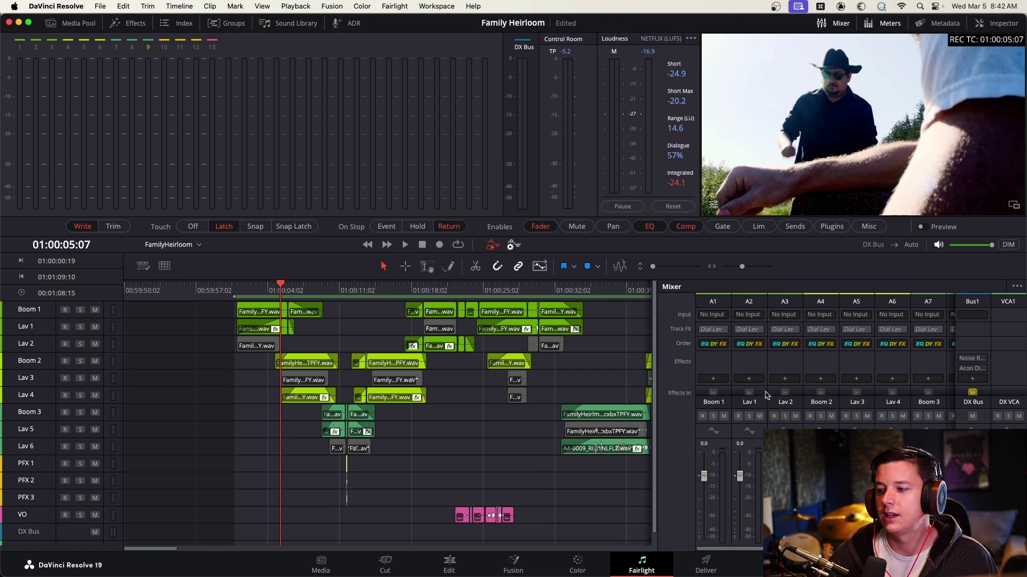
scroll(834, 363, down, 5)
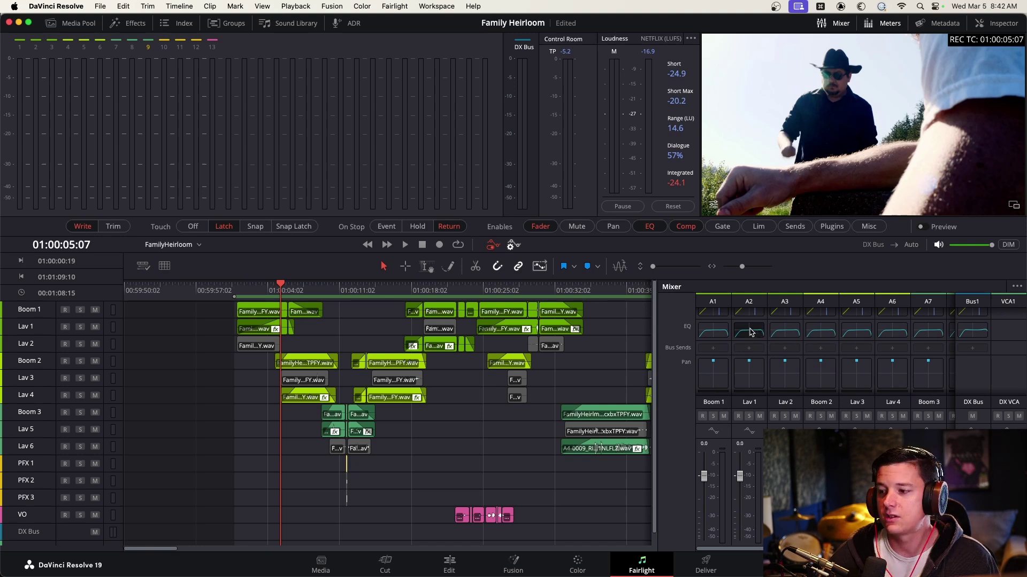
click(751, 332)
drag(548, 166, 595, 184)
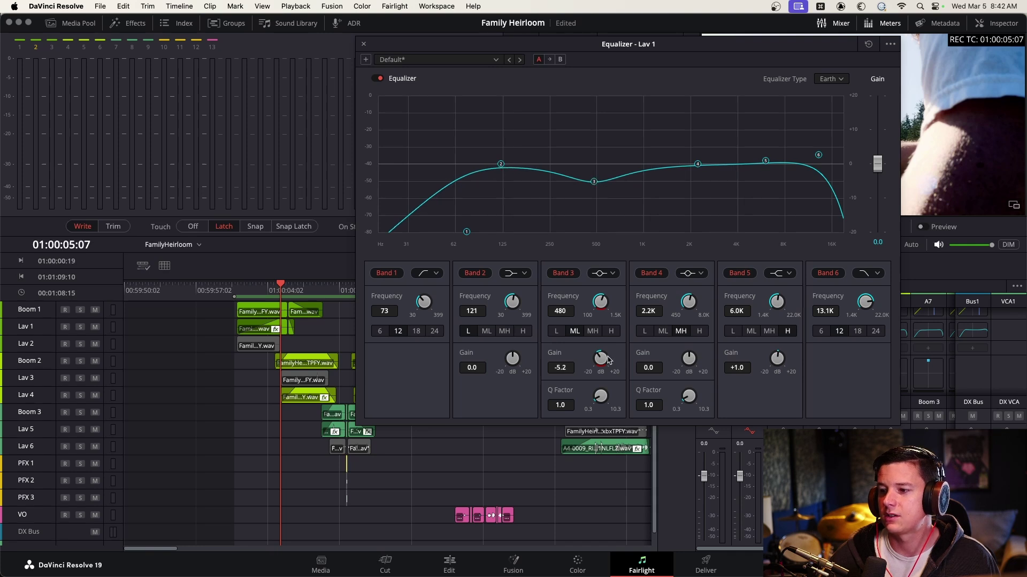
drag(604, 394, 673, 169)
drag(595, 182, 596, 165)
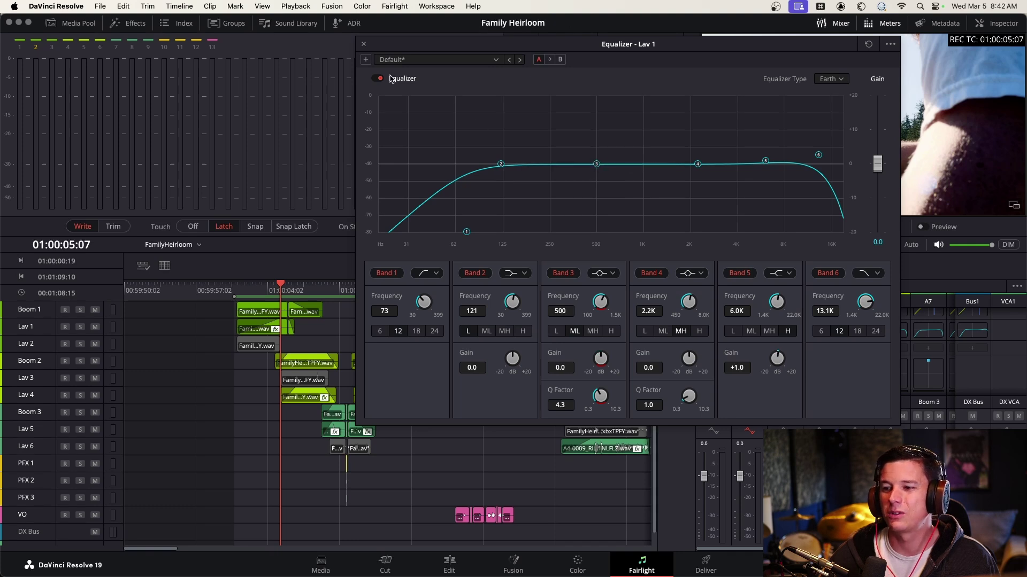
click(363, 44)
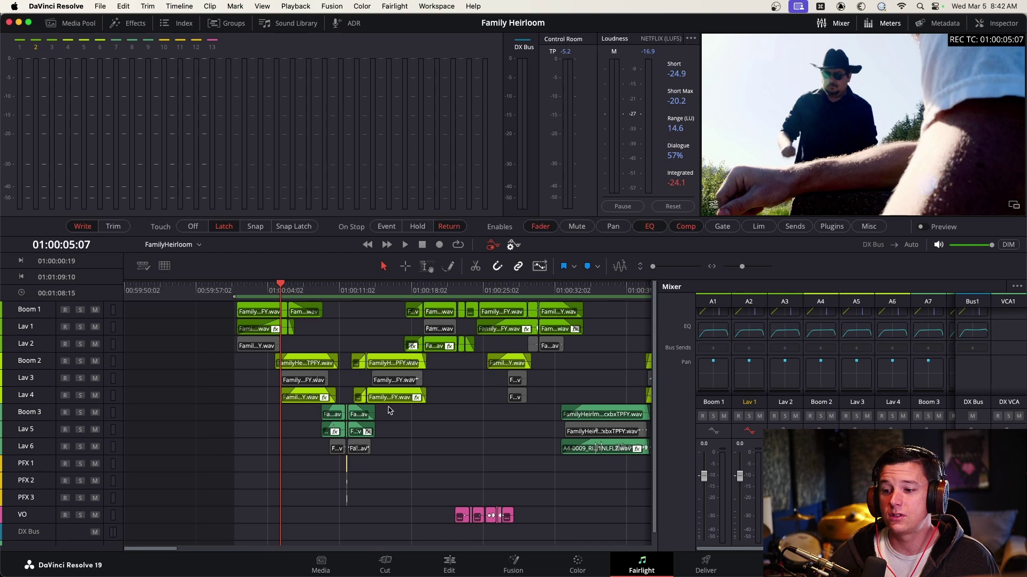
Select the DX VCA track and move the playhead back to 01:00:00:20.
scroll(473, 440, down, 1)
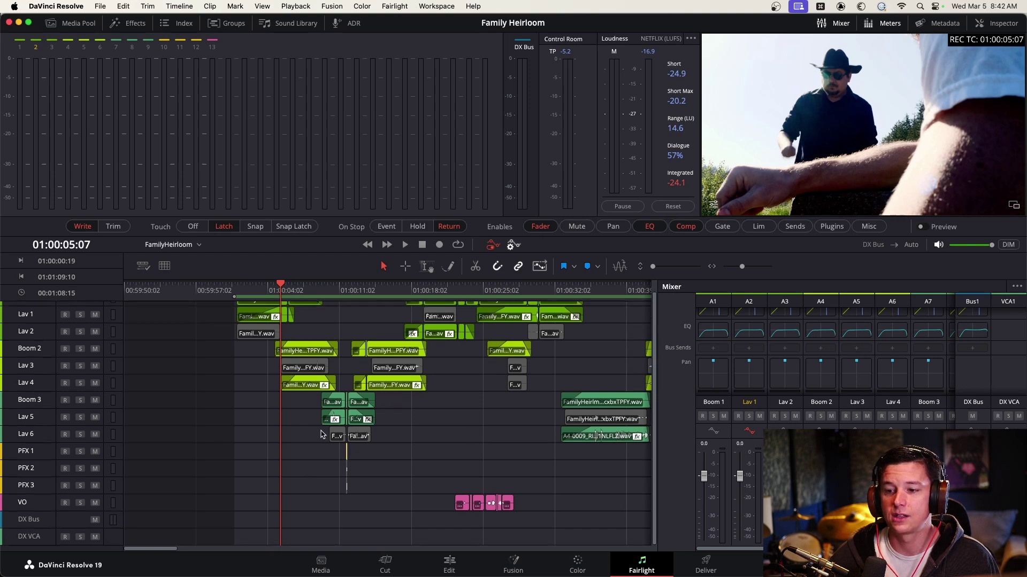
scroll(323, 434, up, 1)
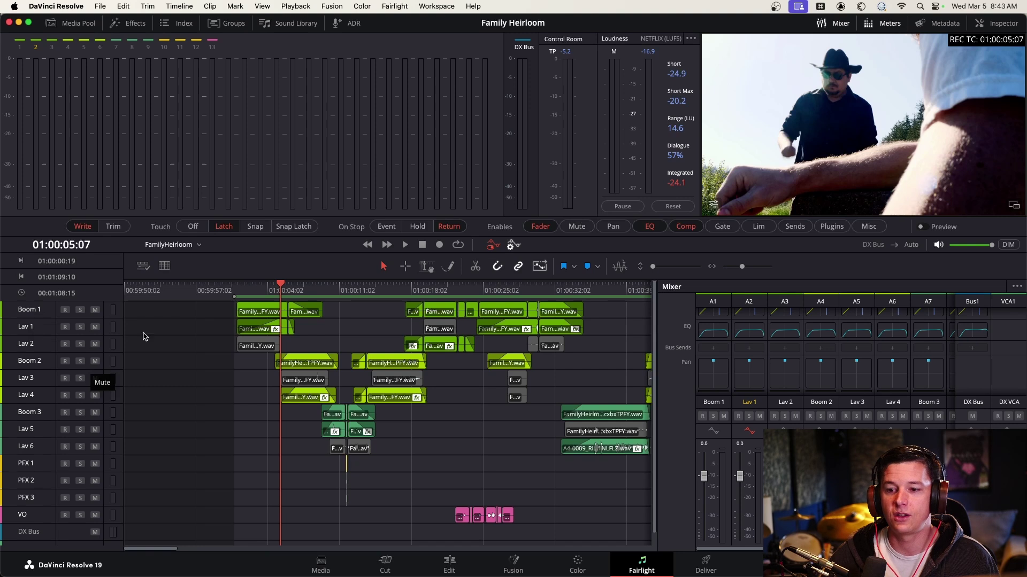
scroll(213, 396, down, 1)
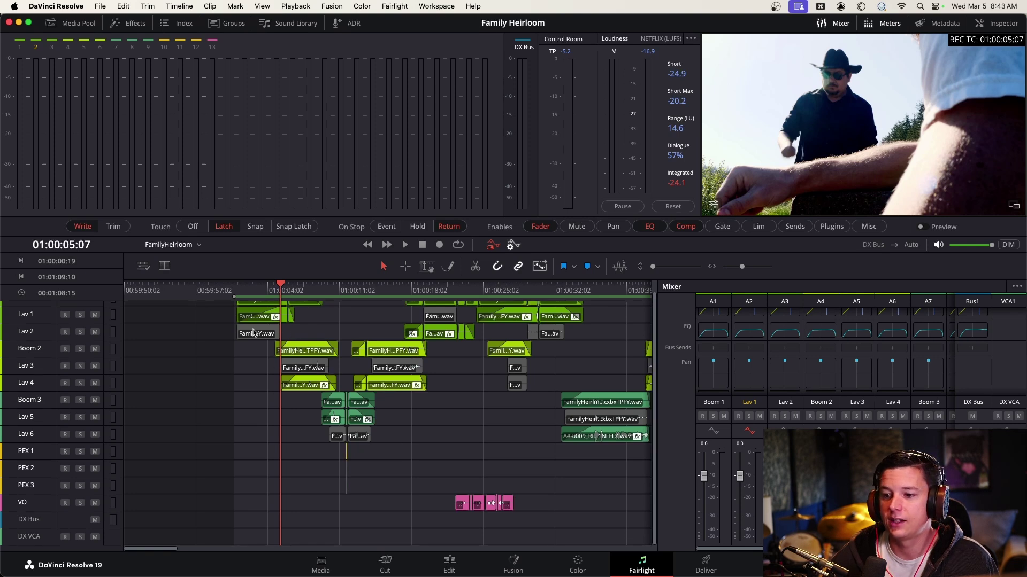
click(27, 535)
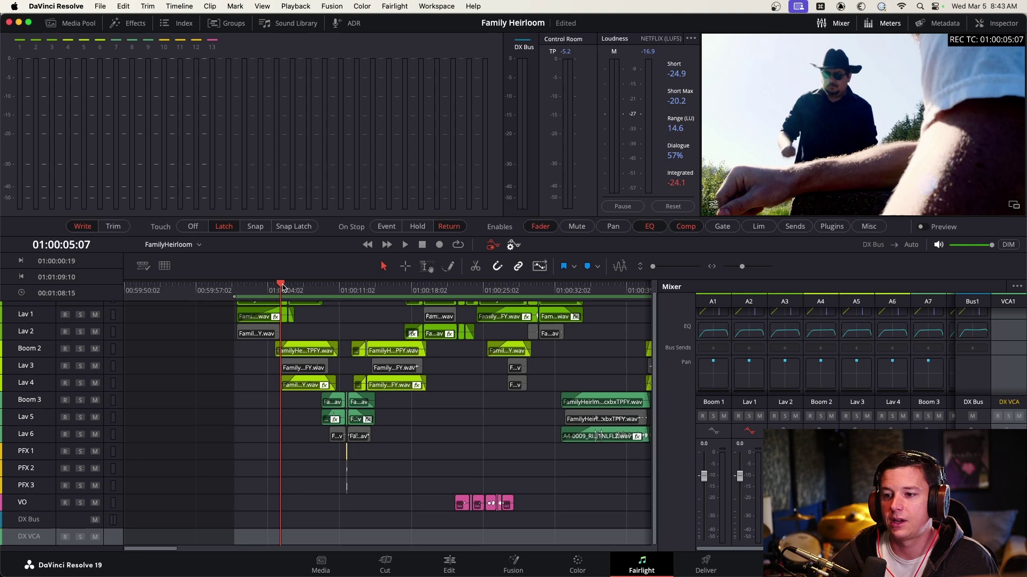
drag(283, 289, 231, 286)
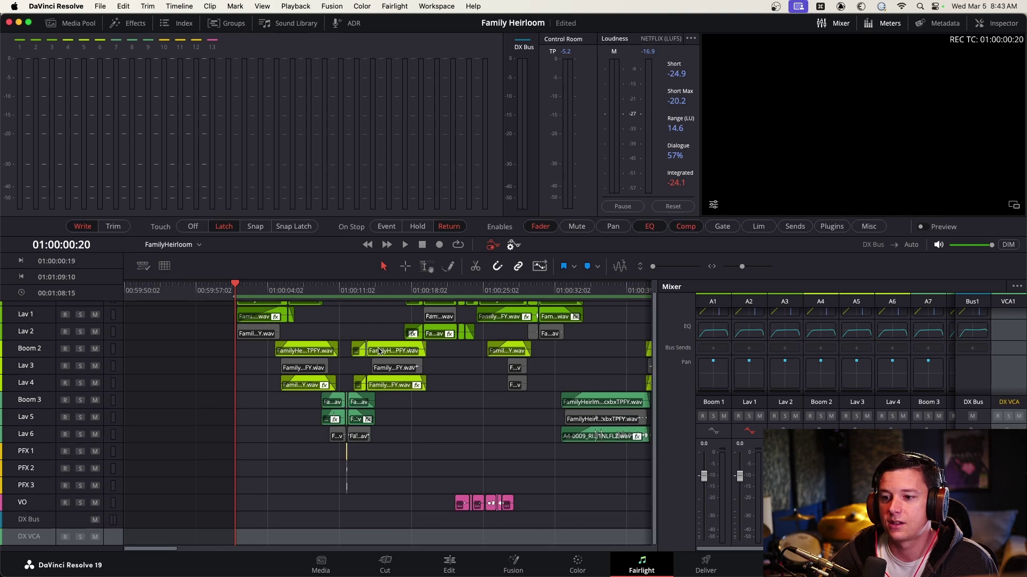
scroll(408, 347, up, 1)
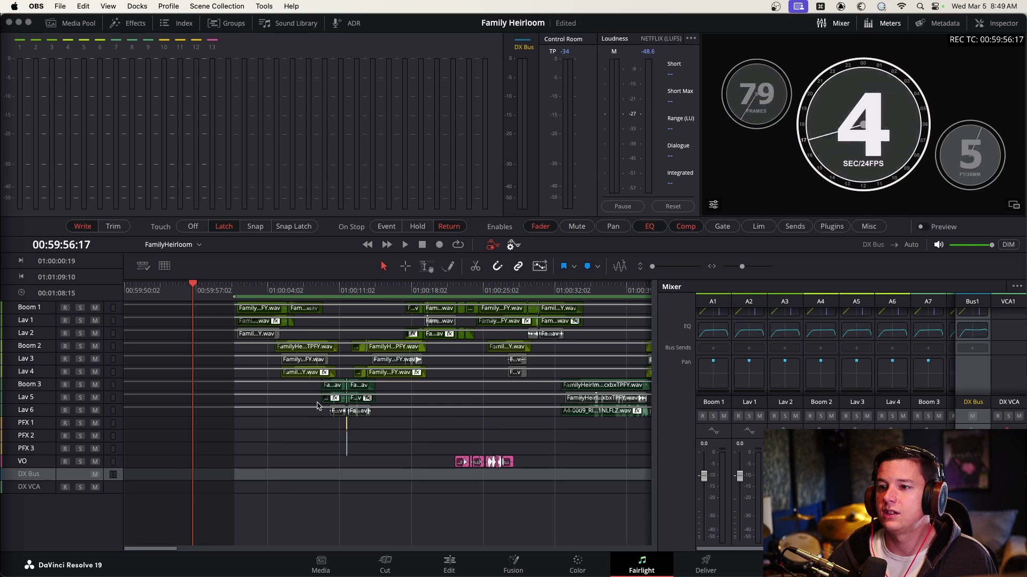
Open VCA Assign, review the track assignments for DX VCA and VCA 2, and close the window without changes.
click(295, 472)
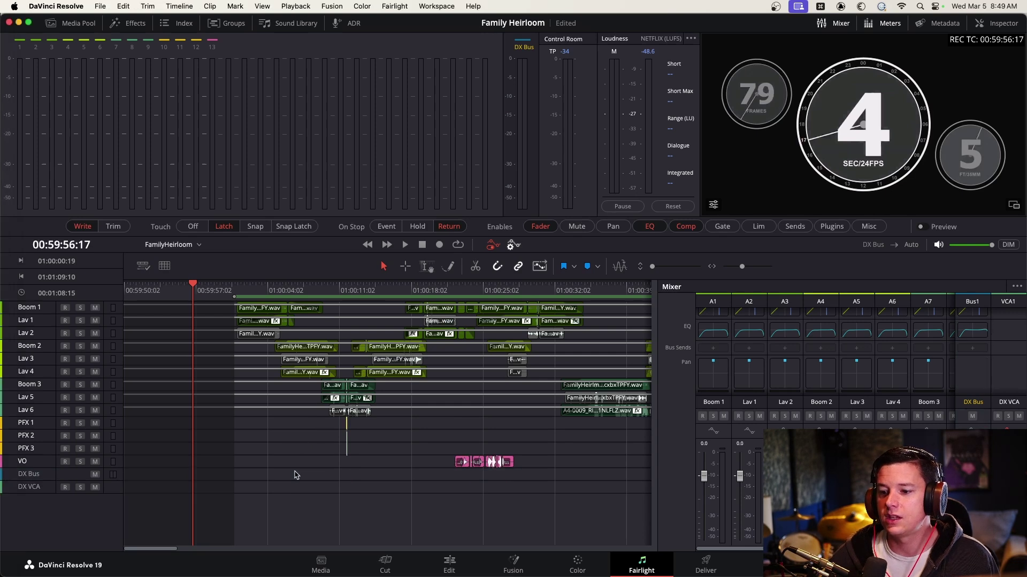
click(396, 6)
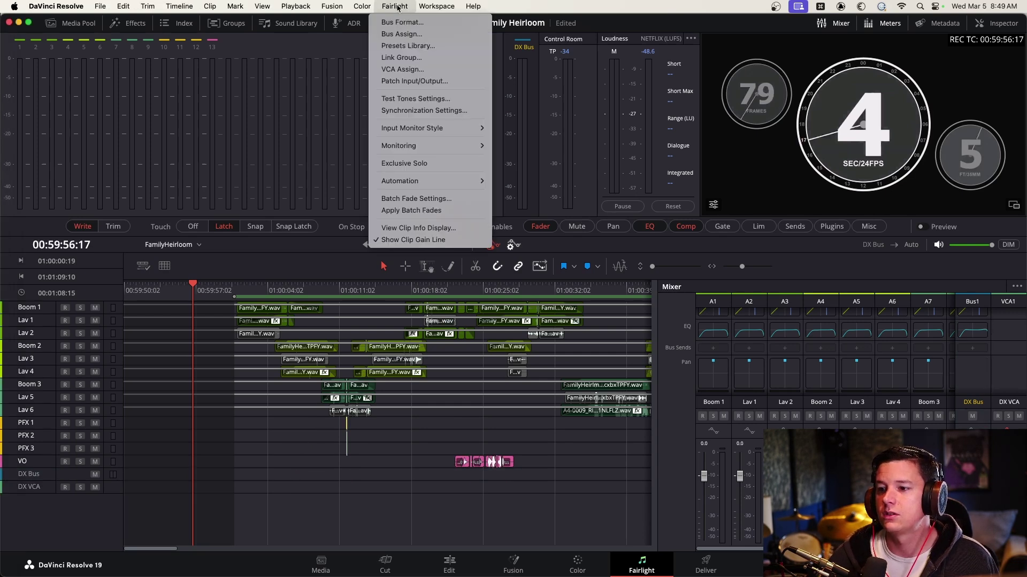
click(402, 69)
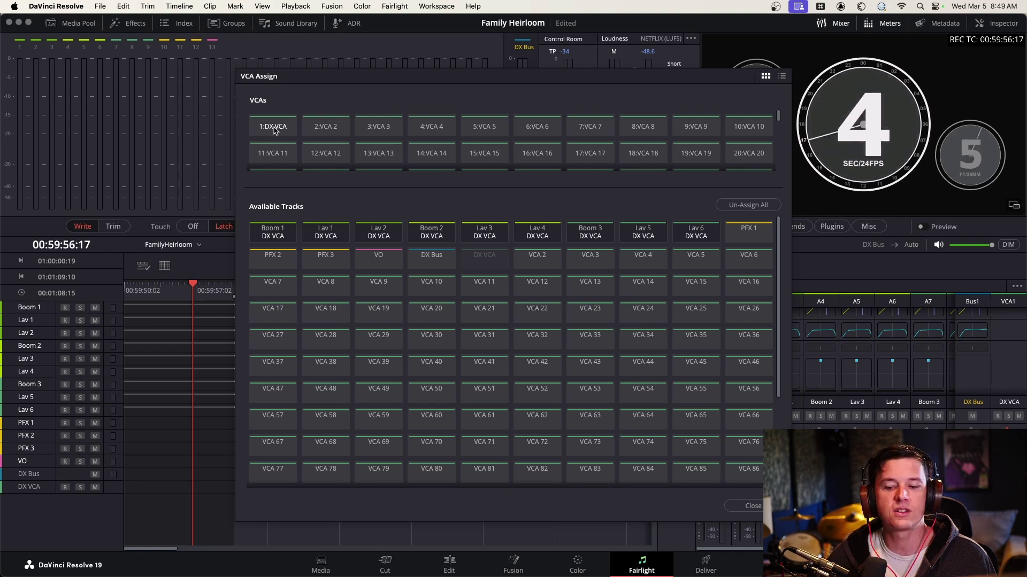
click(317, 129)
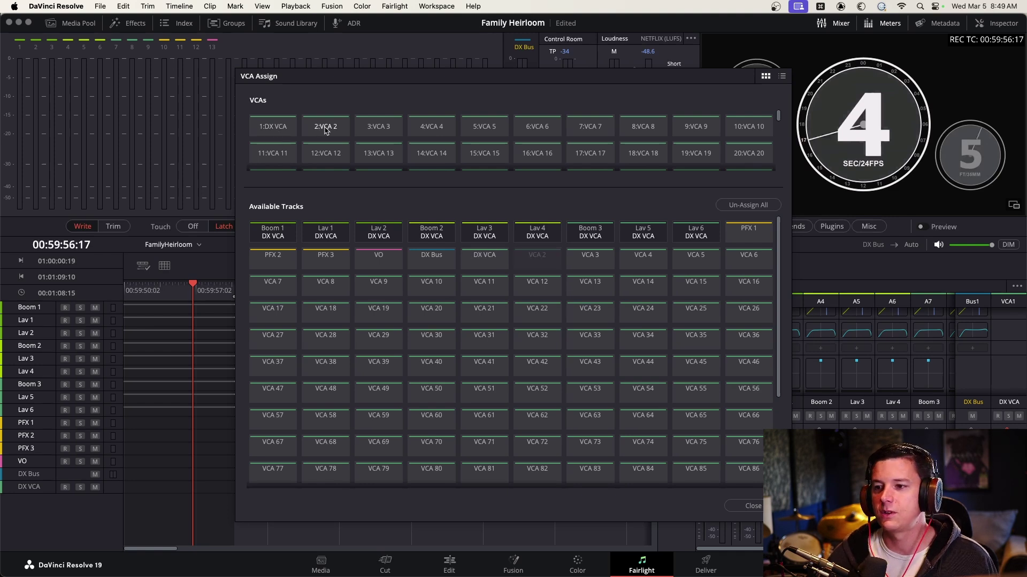
click(266, 126)
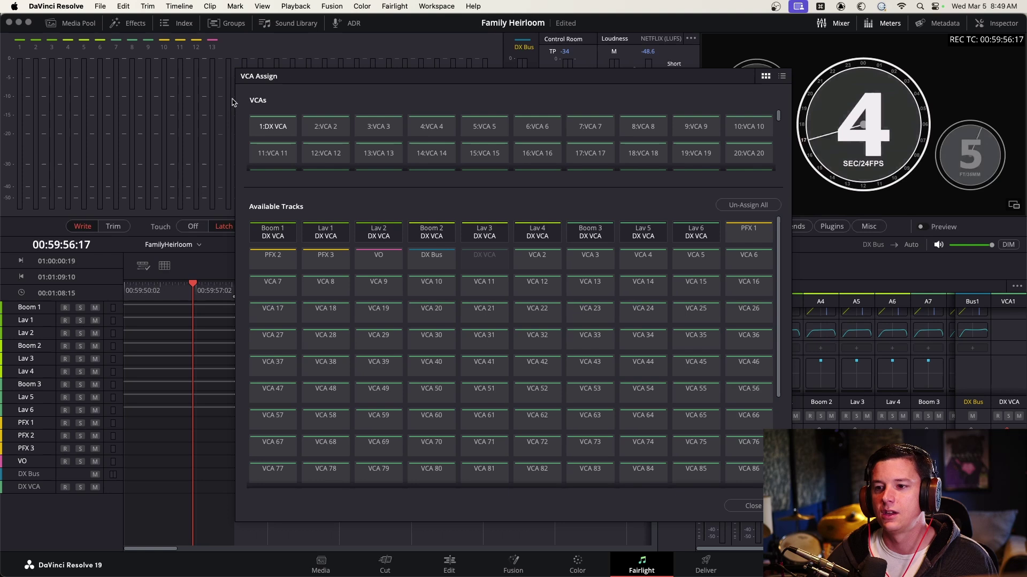
click(751, 506)
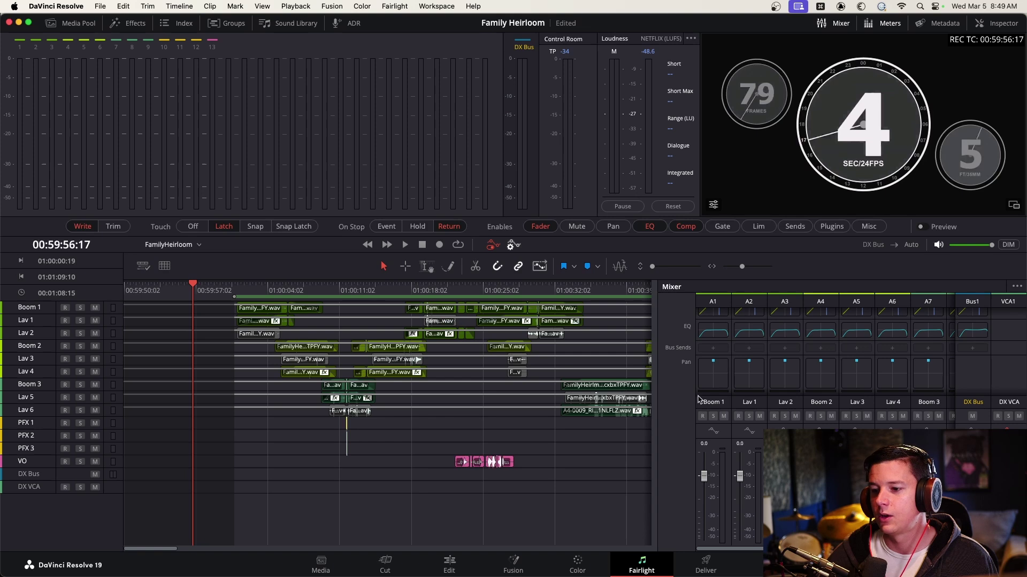
Check the VCA choices for Boom 1 in the mixer, and toggle automation off and back on.
scroll(800, 390, down, 3)
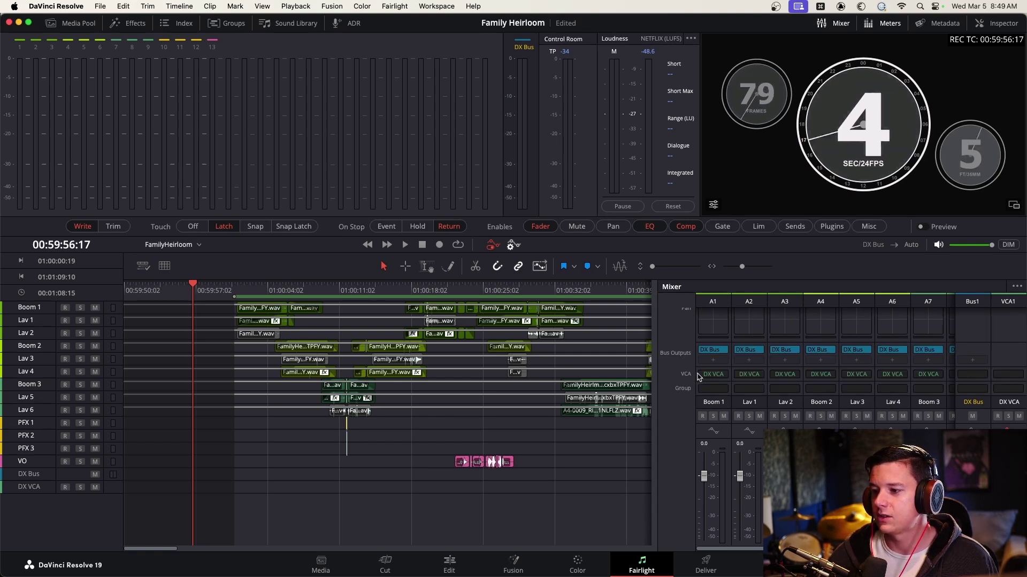
click(713, 375)
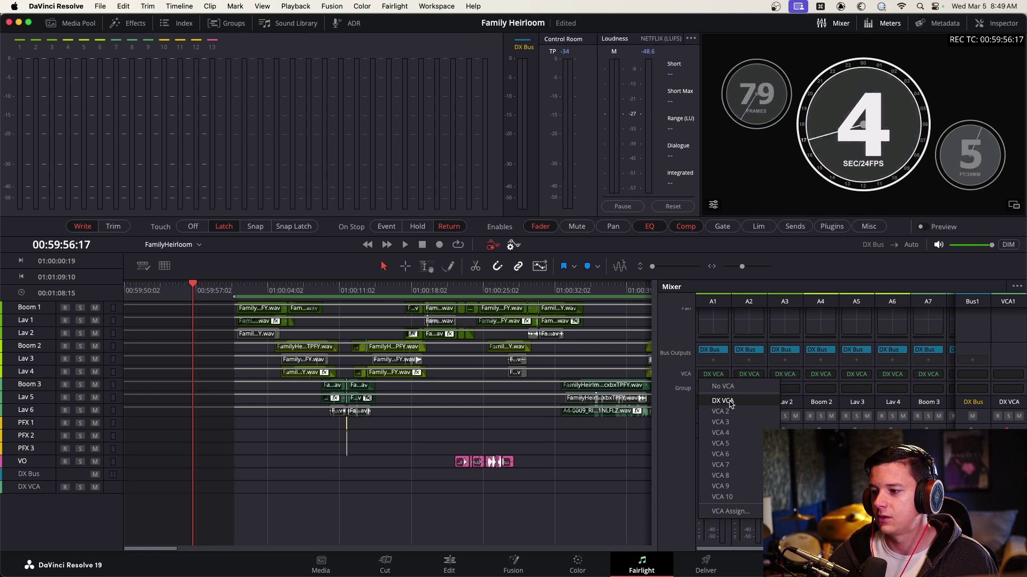
click(670, 366)
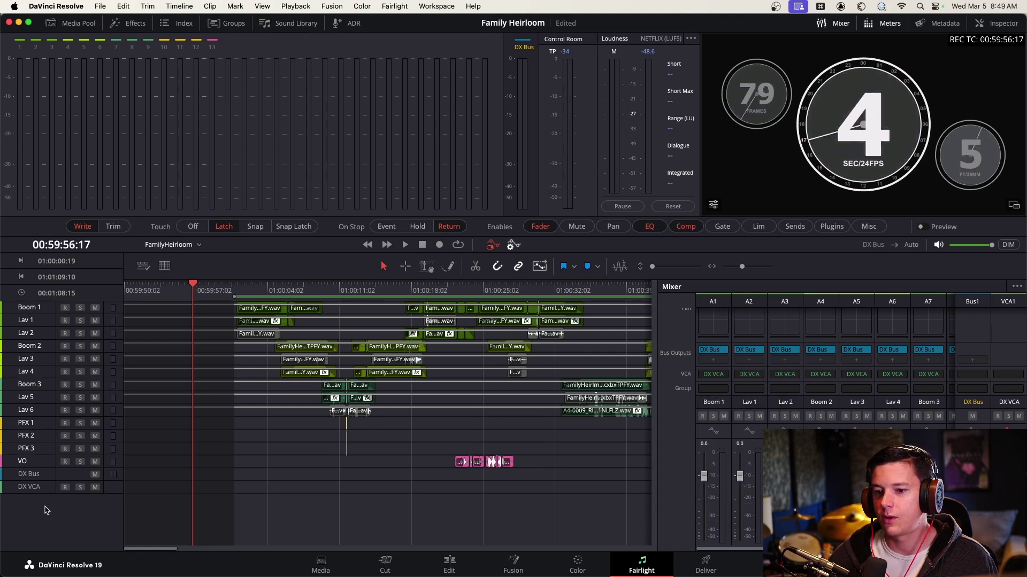
click(492, 246)
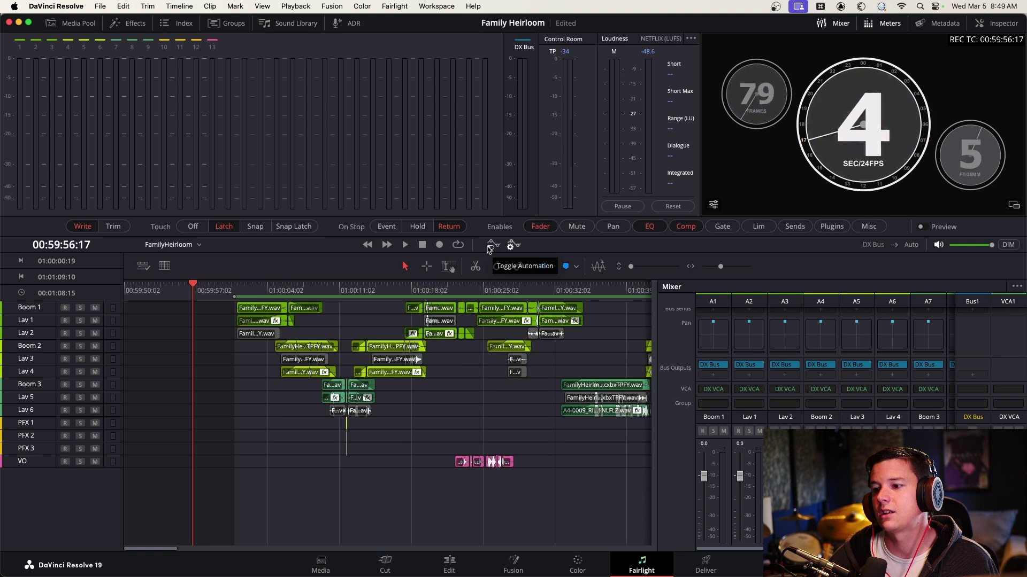
click(492, 247)
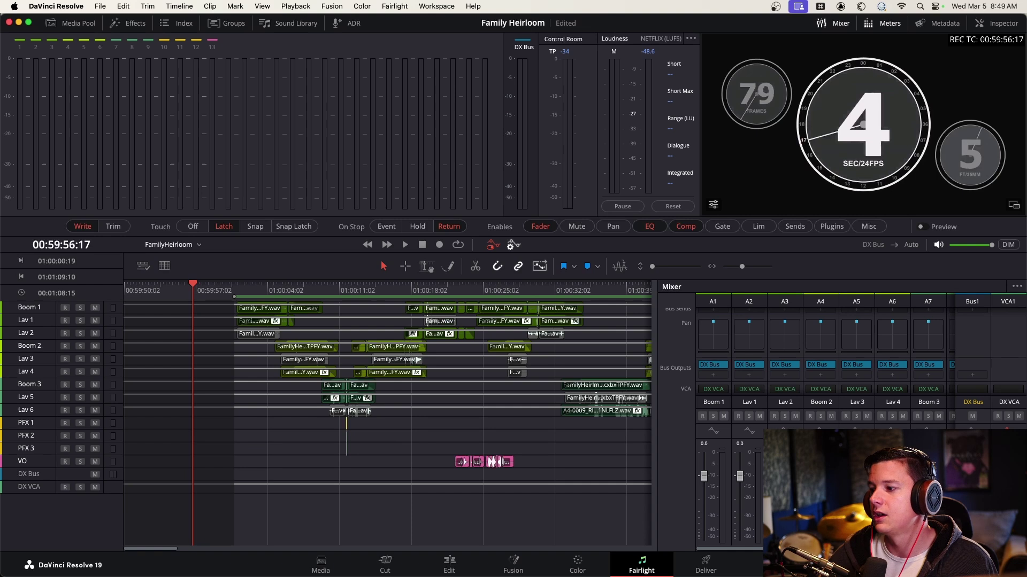
Select the DX Bus strip and narrow the mixer's fixed bus section to show only that strip beside the tracks.
click(957, 391)
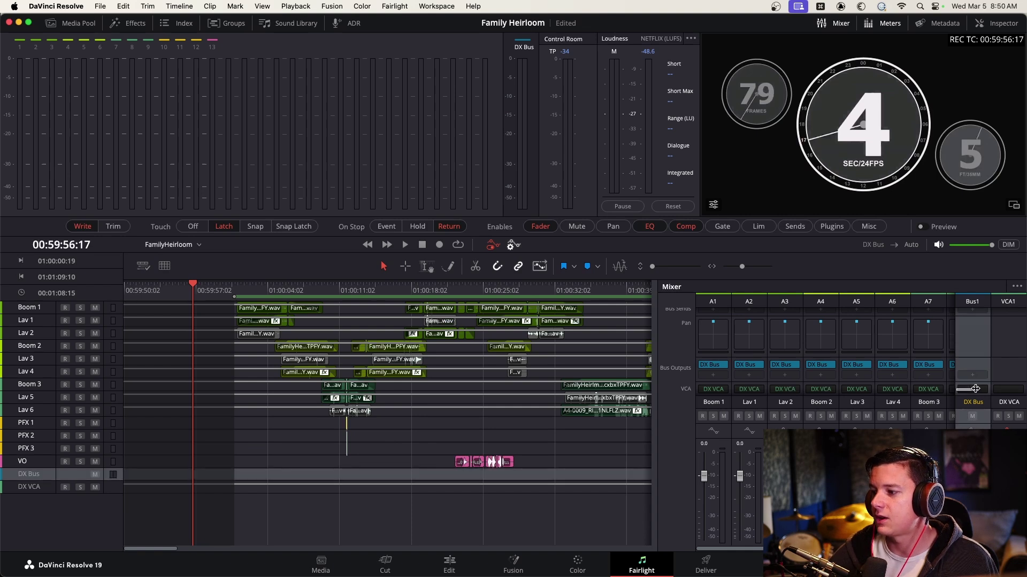
drag(954, 303, 961, 303)
click(956, 303)
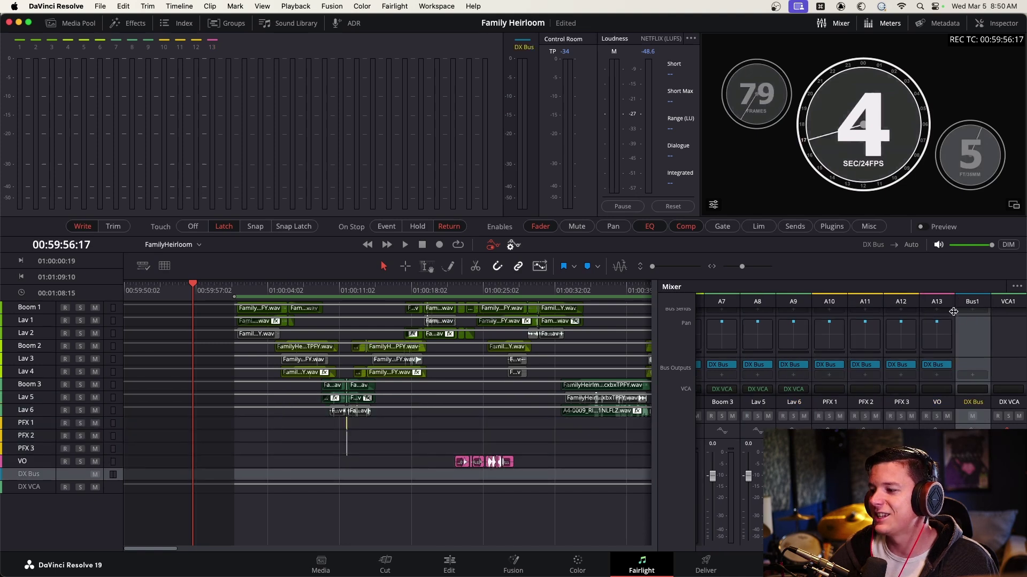
drag(954, 300, 999, 305)
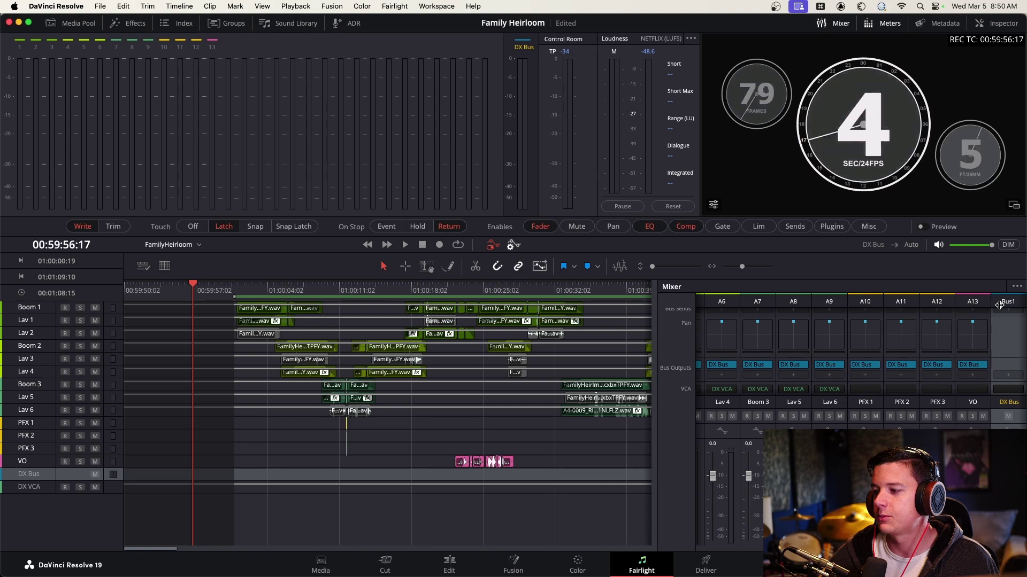
Widen the mixer's fixed section to show both the DX Bus and DX VCA strips beside the tracks.
scroll(1008, 358, right, 3)
scroll(1008, 359, left, 3)
scroll(1008, 359, right, 3)
scroll(1009, 369, left, 3)
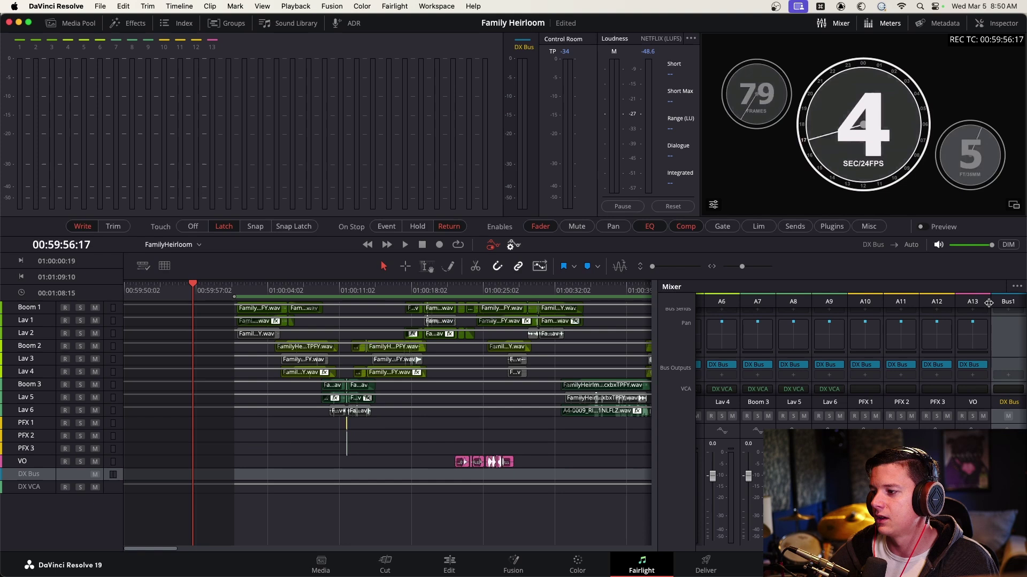
drag(992, 303, 937, 298)
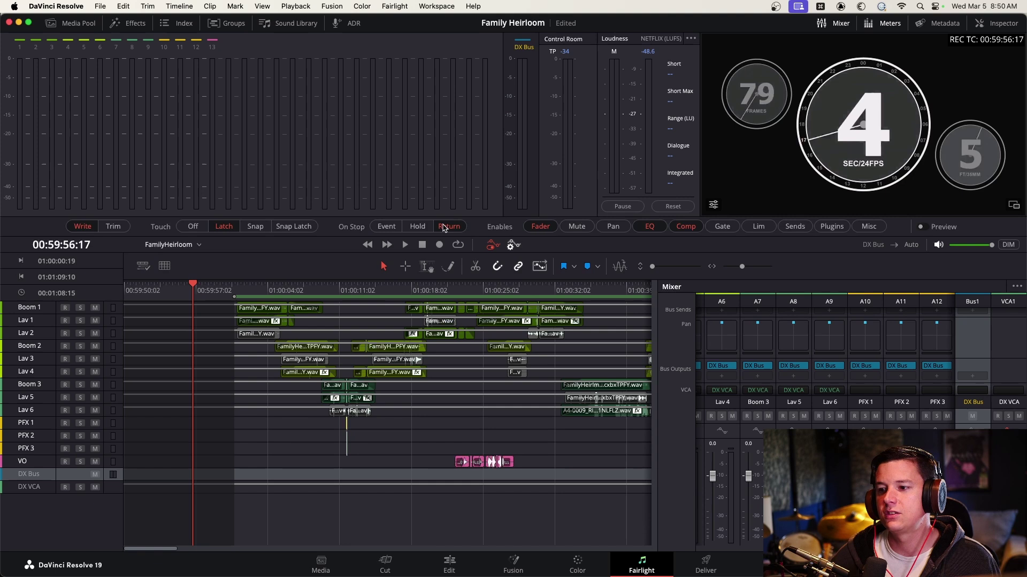
Record a DX VCA fader automation pass, playing from just before the first clips to 01:01:09:14.
click(233, 288)
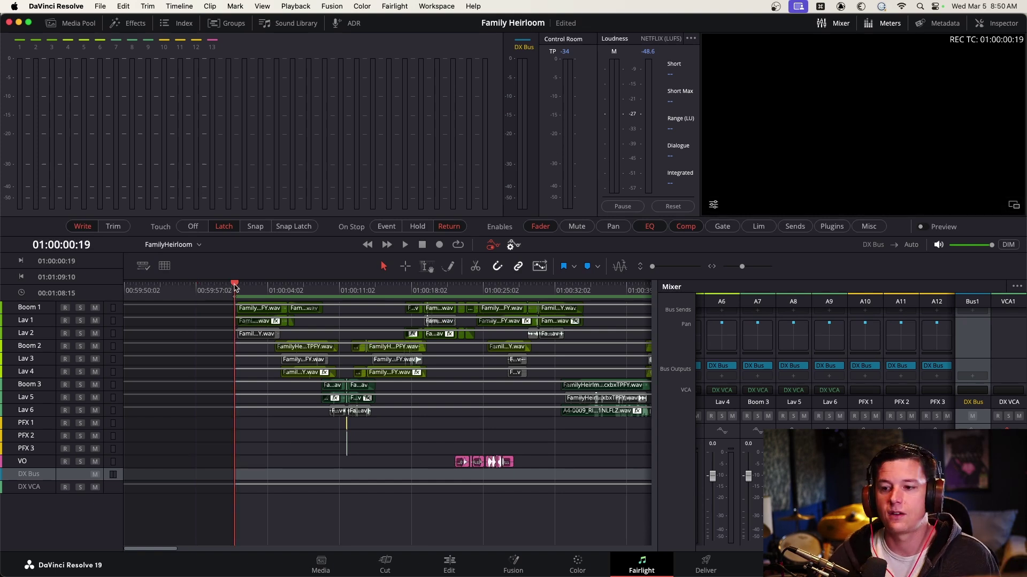
drag(234, 286, 229, 286)
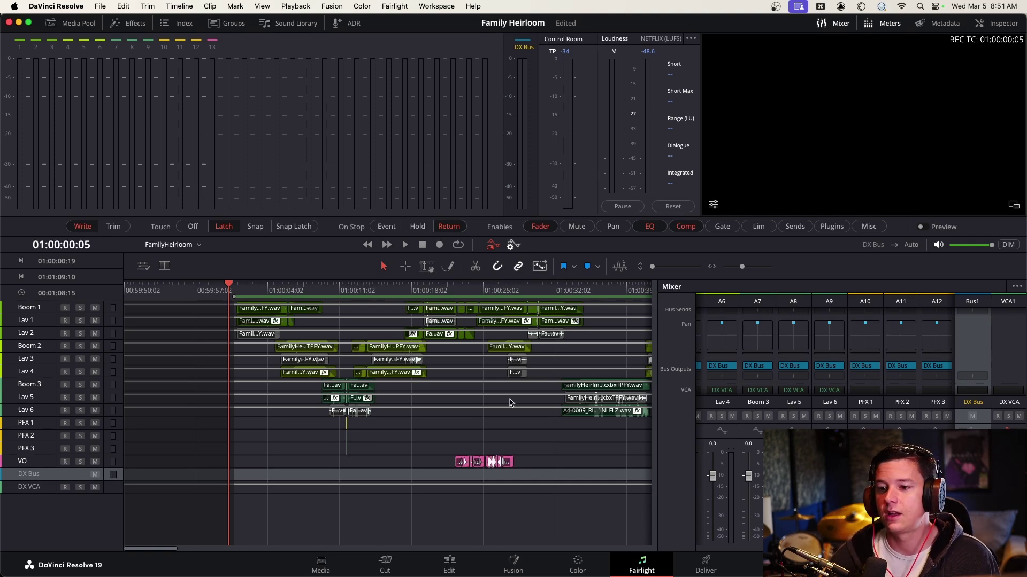
drag(231, 288, 232, 289)
key(space)
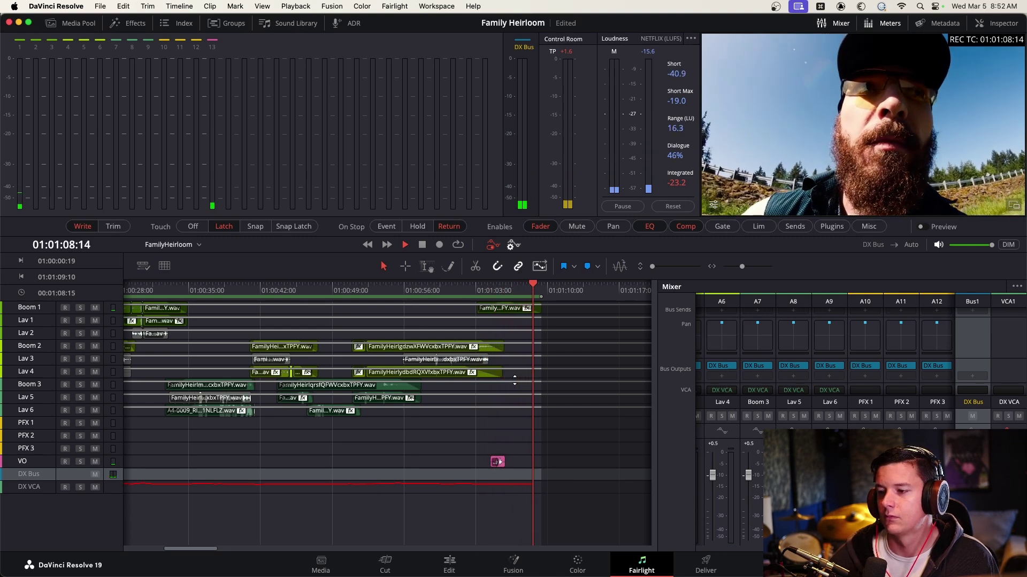
key(space)
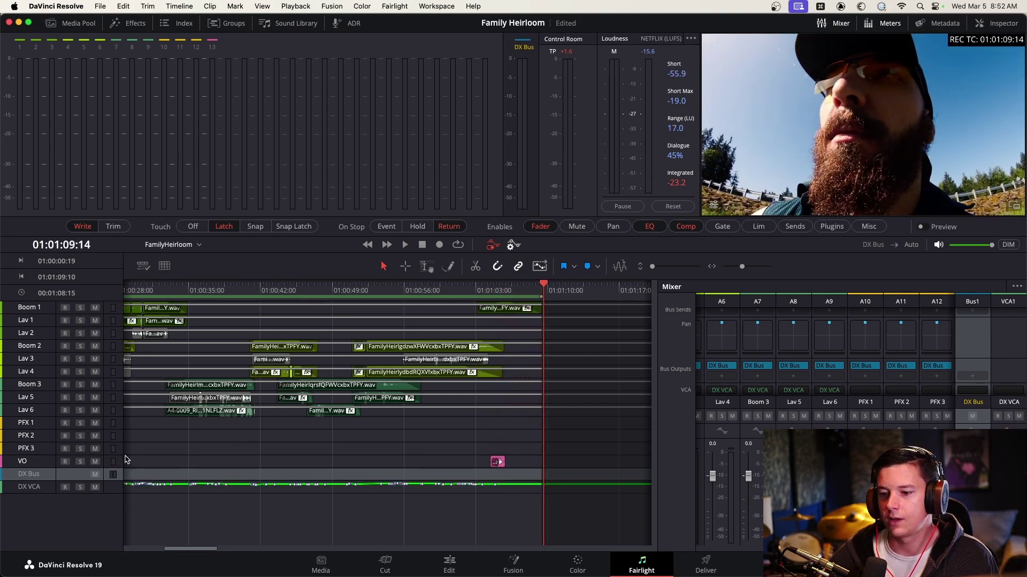
Enlarge the heights of all tracks until their automation controls show, and bring the DX VCA lane into view.
drag(67, 493, 70, 519)
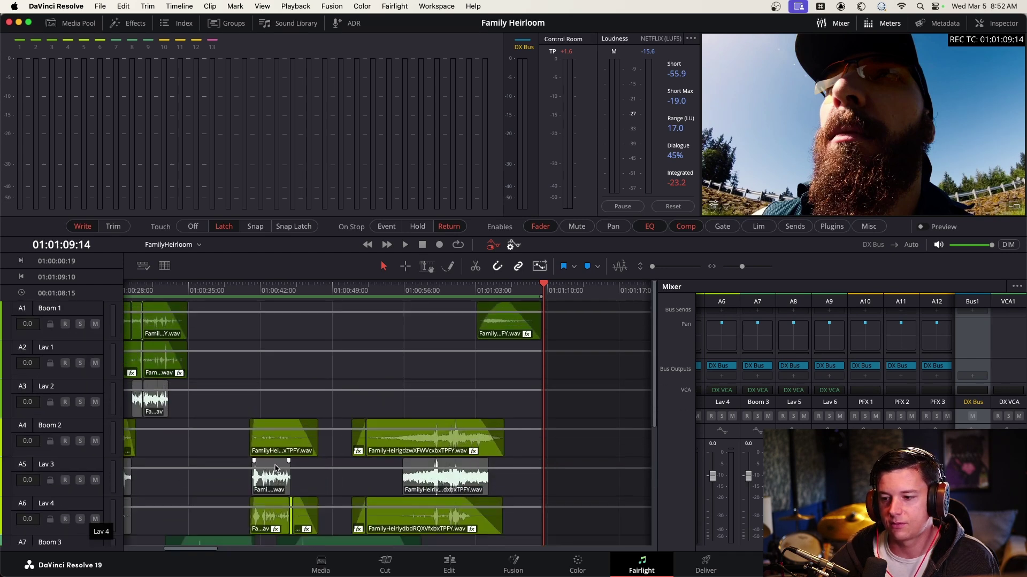
scroll(276, 468, down, 5)
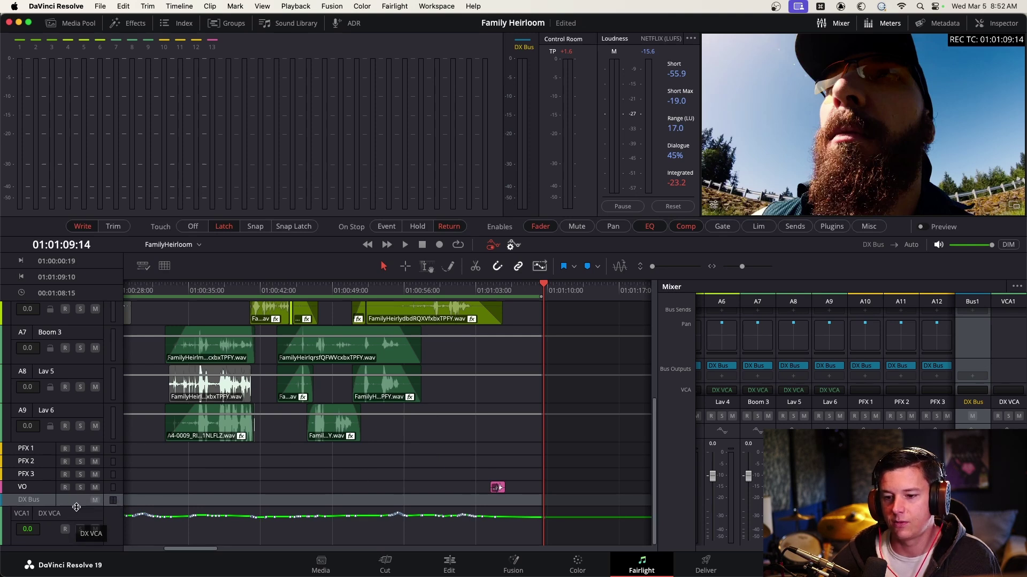
drag(76, 506, 82, 487)
drag(64, 545, 64, 554)
scroll(259, 484, down, 5)
scroll(260, 486, up, 2)
scroll(259, 486, up, 4)
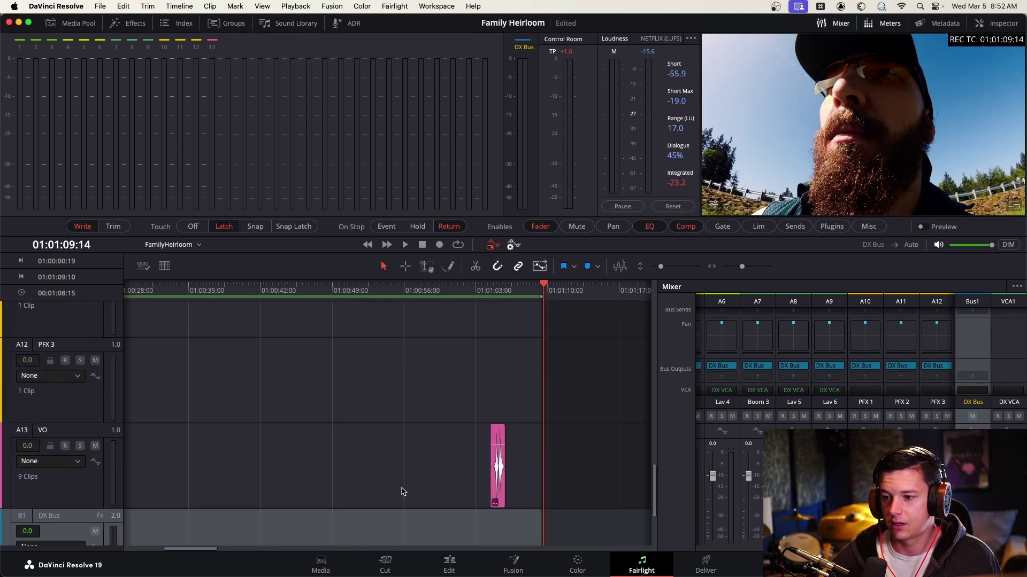
scroll(403, 489, up, 2)
scroll(656, 474, down, 5)
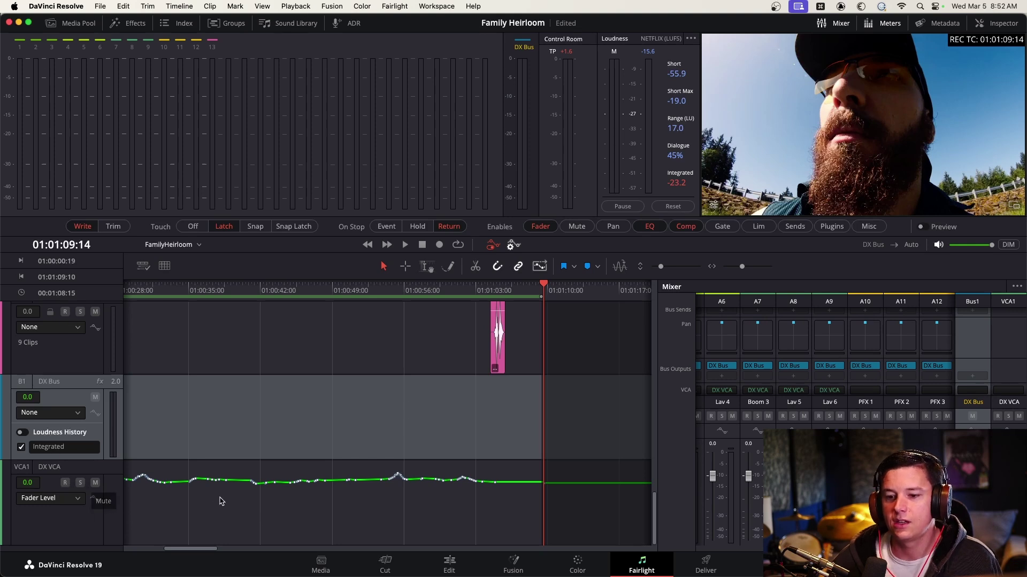
Compare the Fader Level line on the Boom and Lav tracks with the recorded curve on DX VCA.
scroll(340, 390, up, 15)
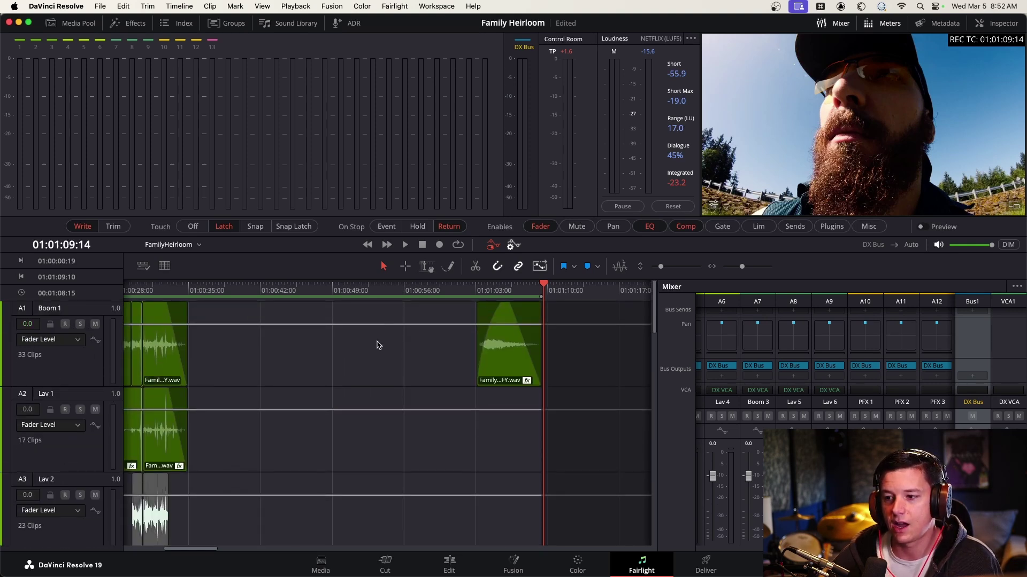
scroll(377, 345, down, 15)
click(368, 499)
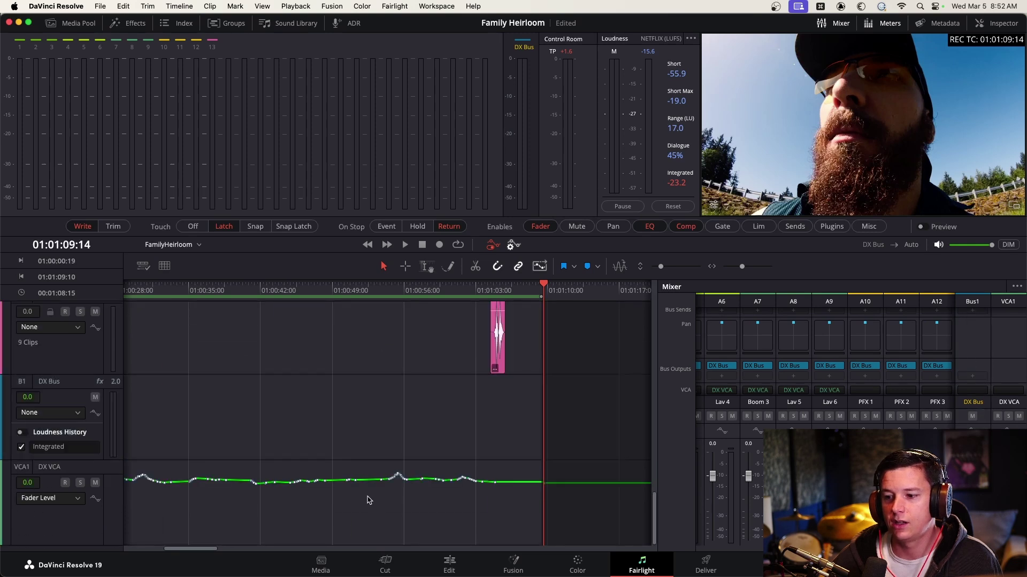
key(super+equal)
key(super+equal)
key(super+minus)
key(super+minus)
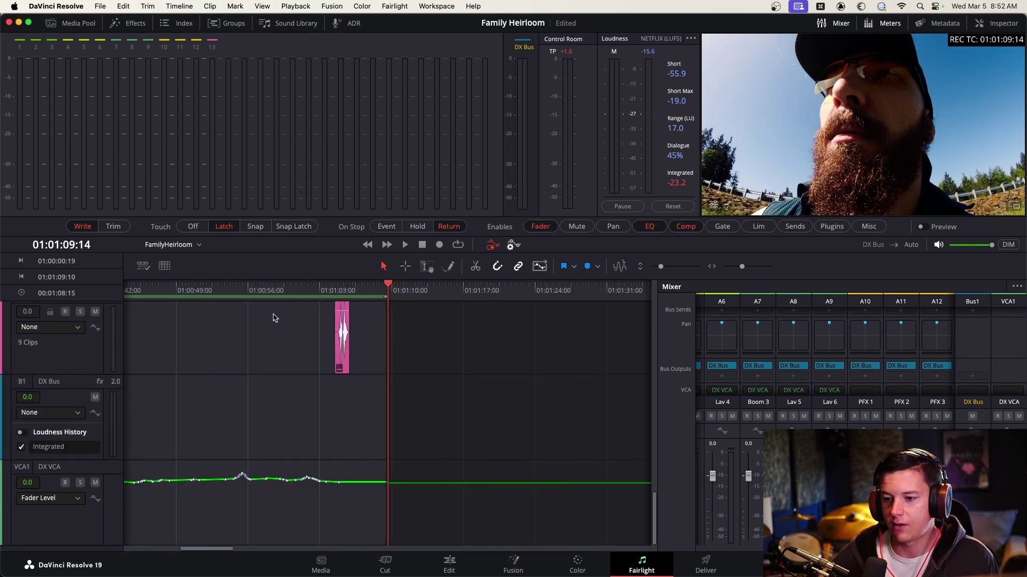
Examine the DX VCA fader automation around 01:00:55:05, both close up and across the whole scene.
click(239, 293)
key(super+equal)
key(super+equal)
key(super+minus)
key(super+minus)
key(super+minus)
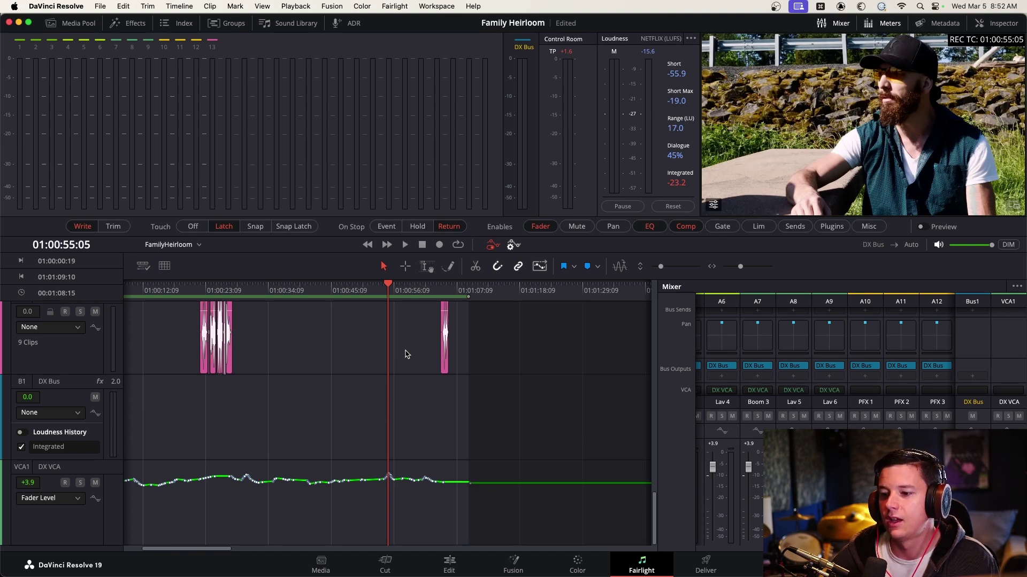
key(super+equal)
key(super+equal)
key(super+equal)
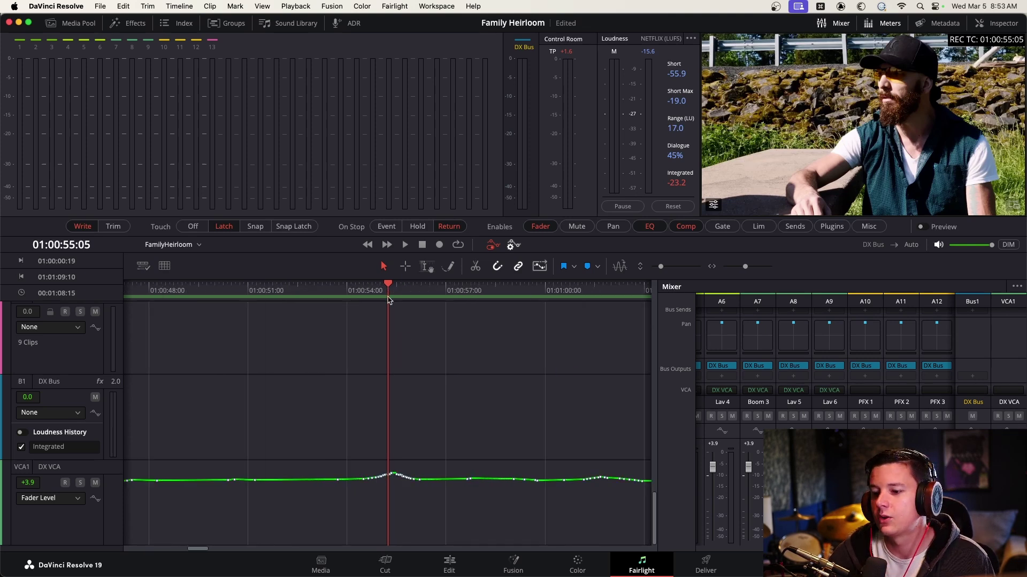
key(super+minus)
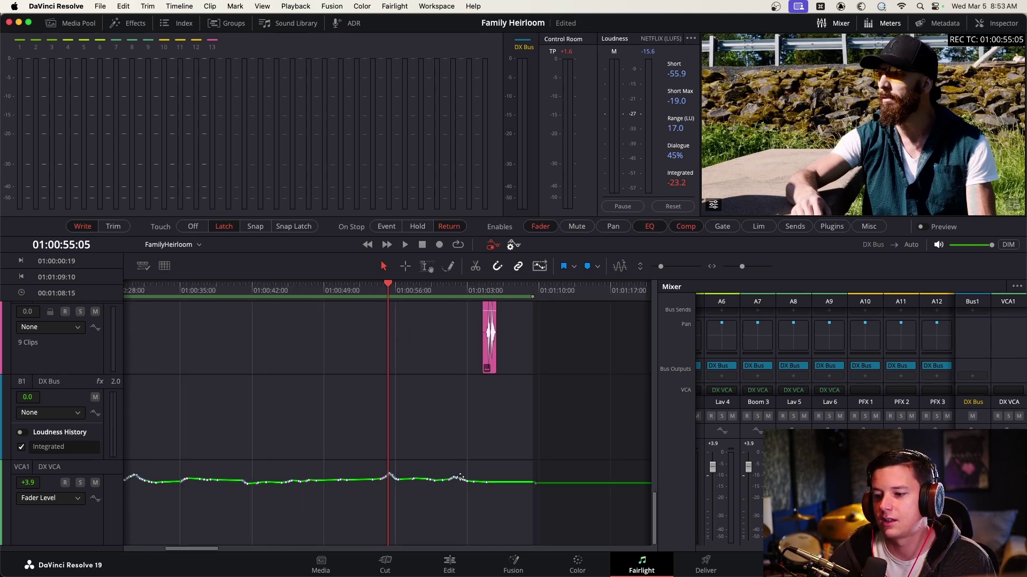
key(super+minus)
Check the DX VCA fader level at 01:00:39:17 and 01:00:41:18, and look over the tracks above it.
click(290, 293)
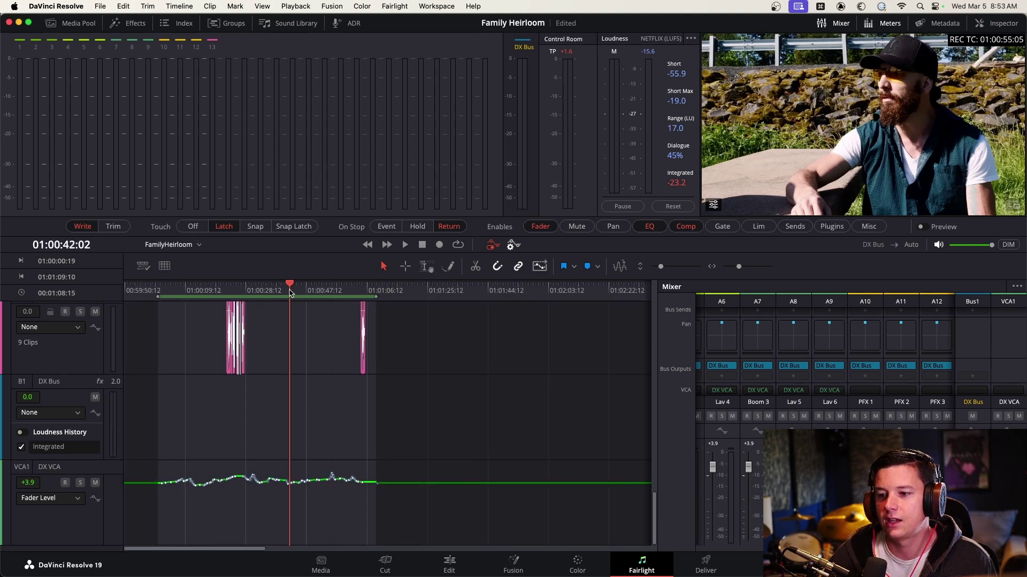
key(super+equal)
key(super+equal)
click(343, 287)
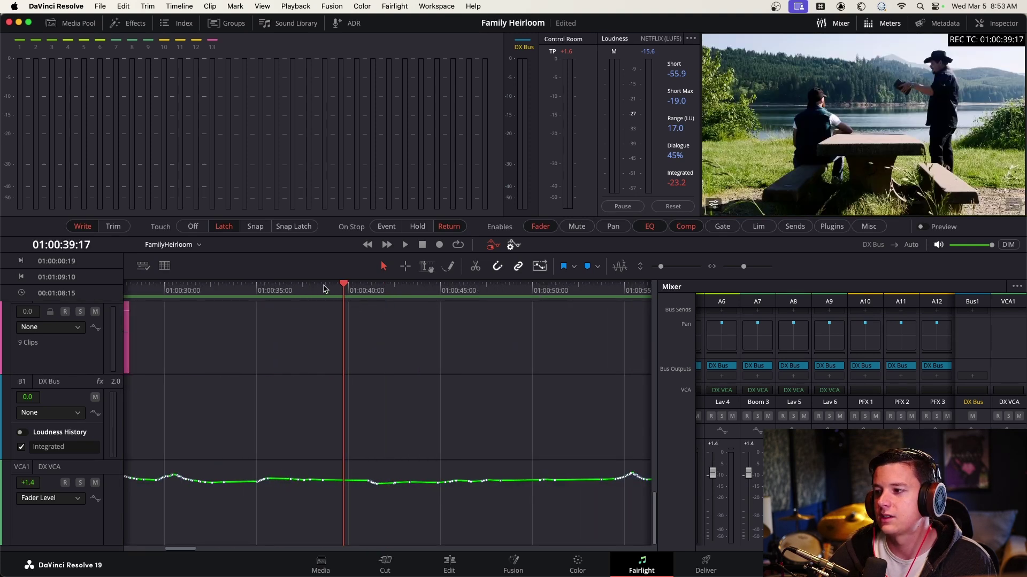
click(323, 289)
click(380, 292)
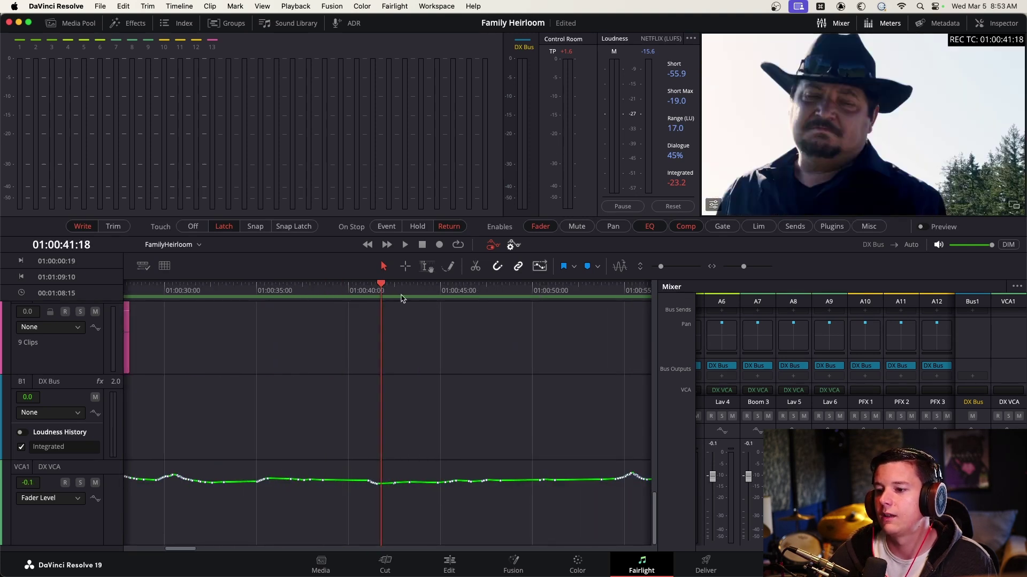
key(super+minus)
key(super+minus)
scroll(401, 360, up, 20)
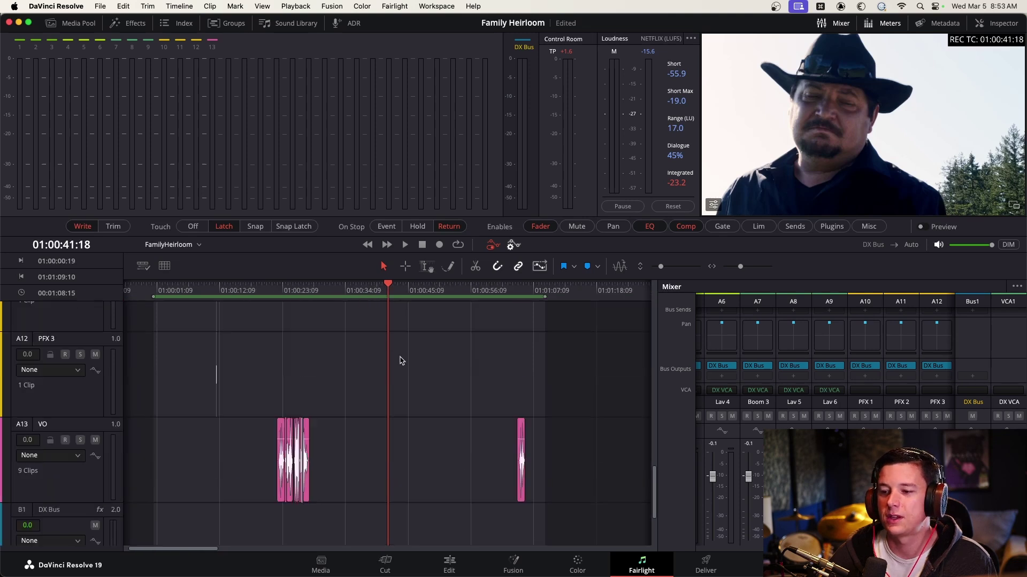
scroll(401, 360, down, 10)
scroll(401, 360, down, 10)
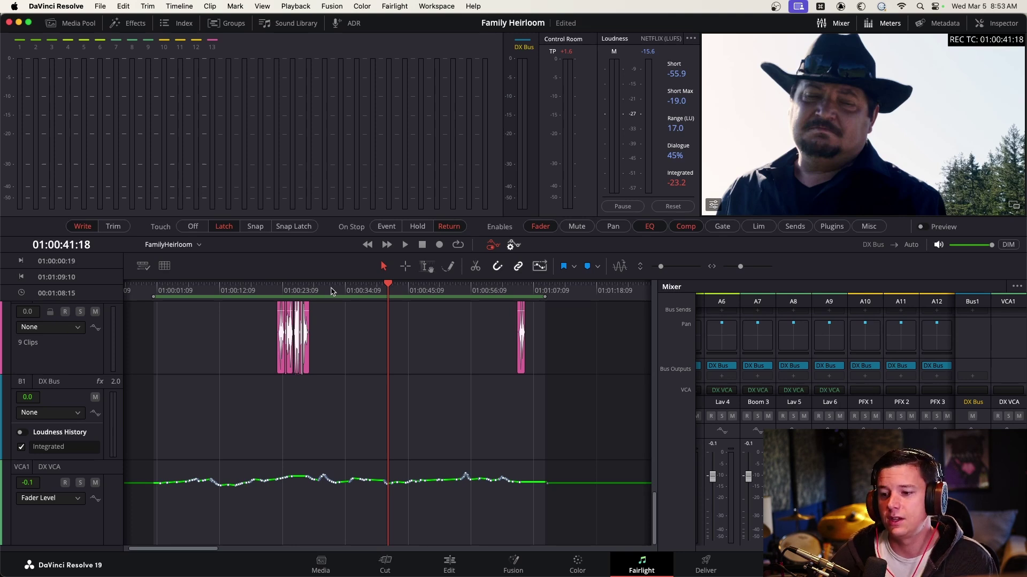
Move the playhead to 01:00:30:12 and examine the Lav 1 clips there.
scroll(379, 389, up, 10)
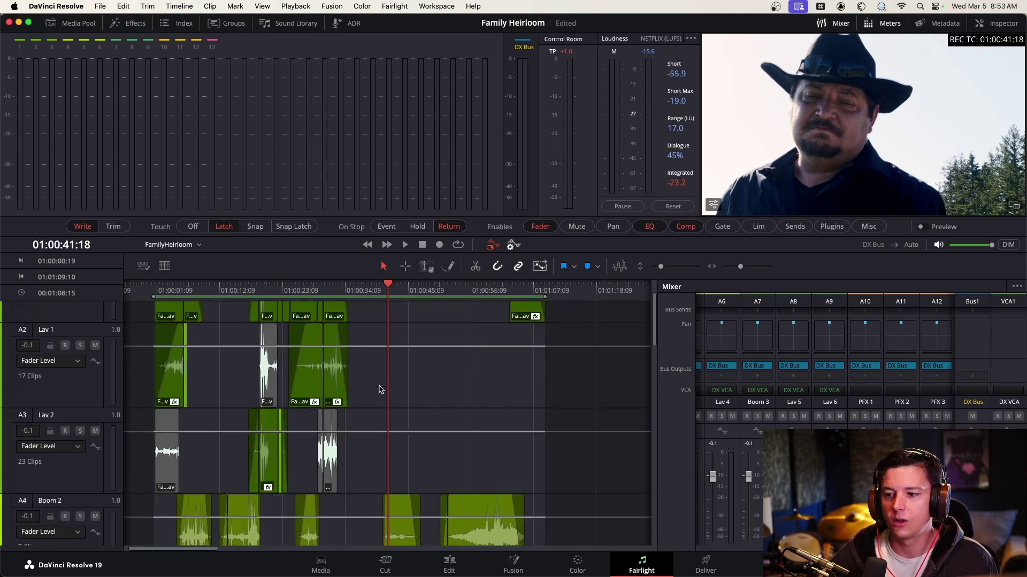
click(326, 292)
key(super+equal)
key(super+equal)
key(super+equal)
key(super+equal)
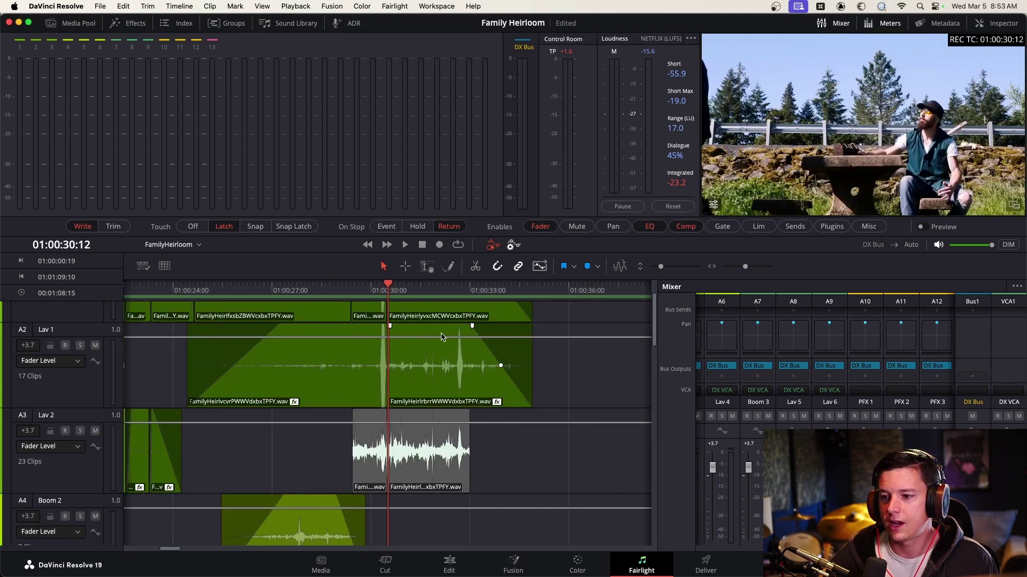
key(super+equal)
key(super+minus)
key(super+minus)
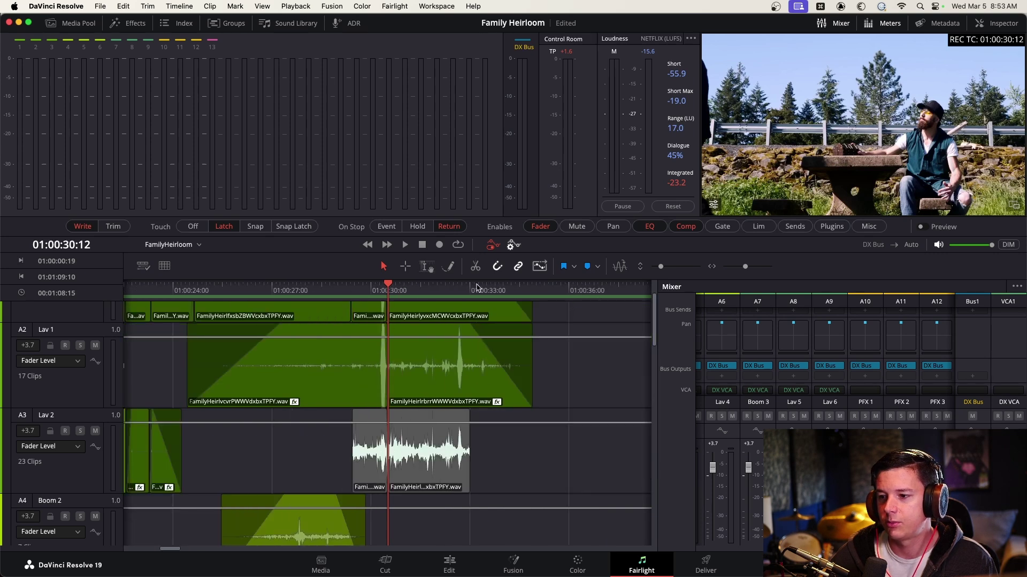
Listen to the Lav 1 passage from 01:00:28:19 to 01:00:32:23.
click(449, 289)
key(space)
click(419, 292)
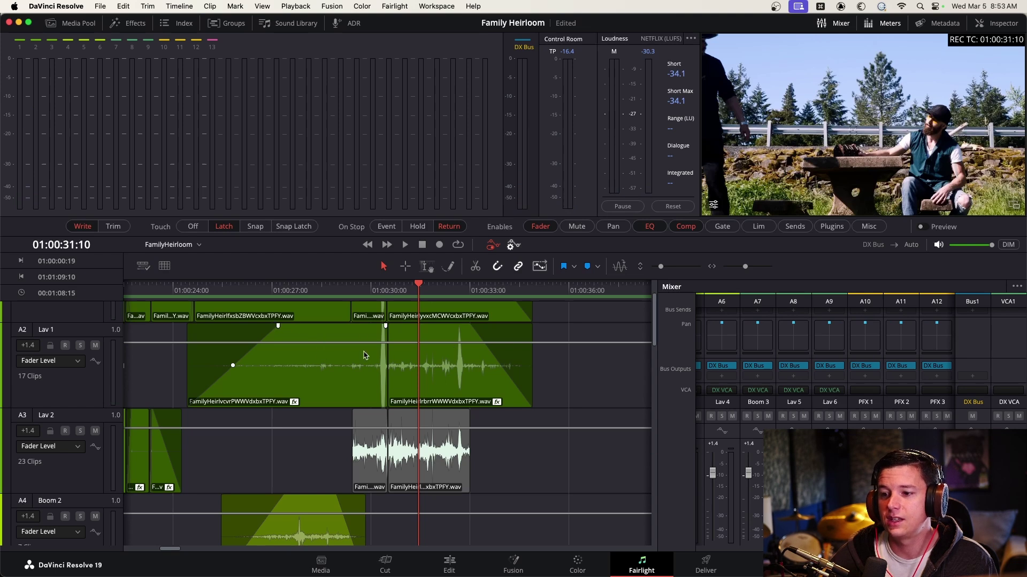
click(332, 289)
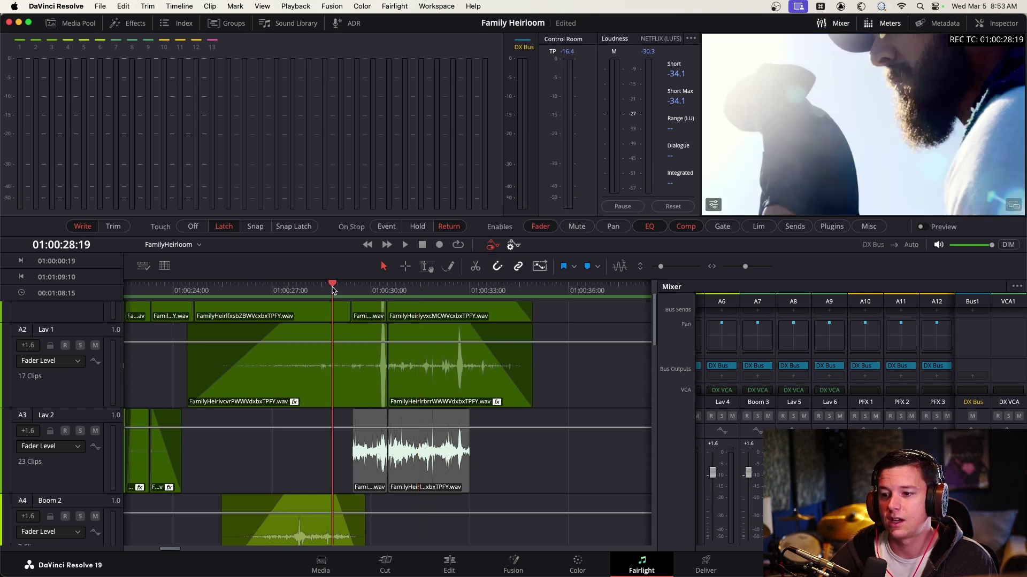
key(space)
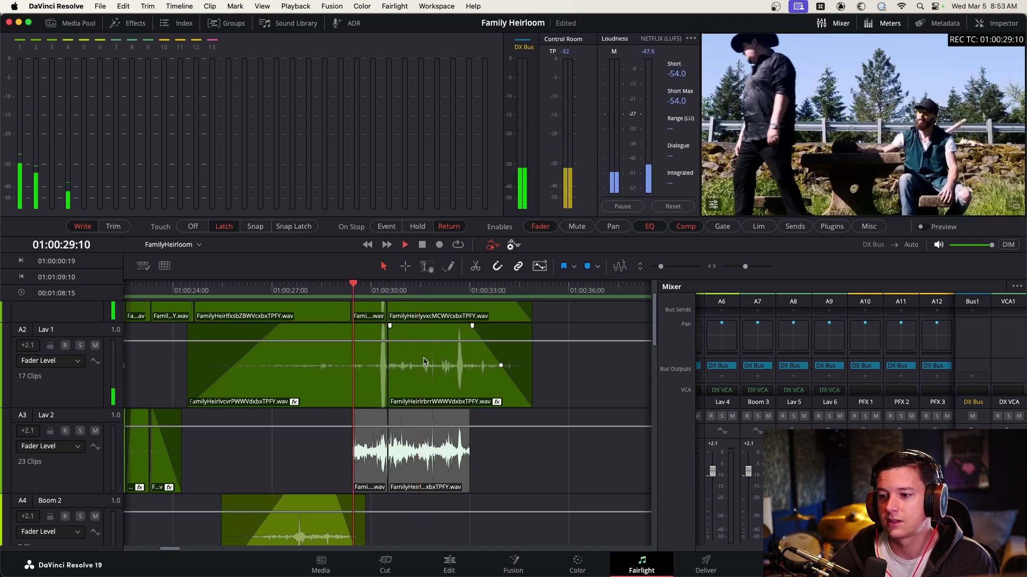
key(super+equal)
key(super+equal)
key(super+minus)
key(super+minus)
key(super+equal)
key(space)
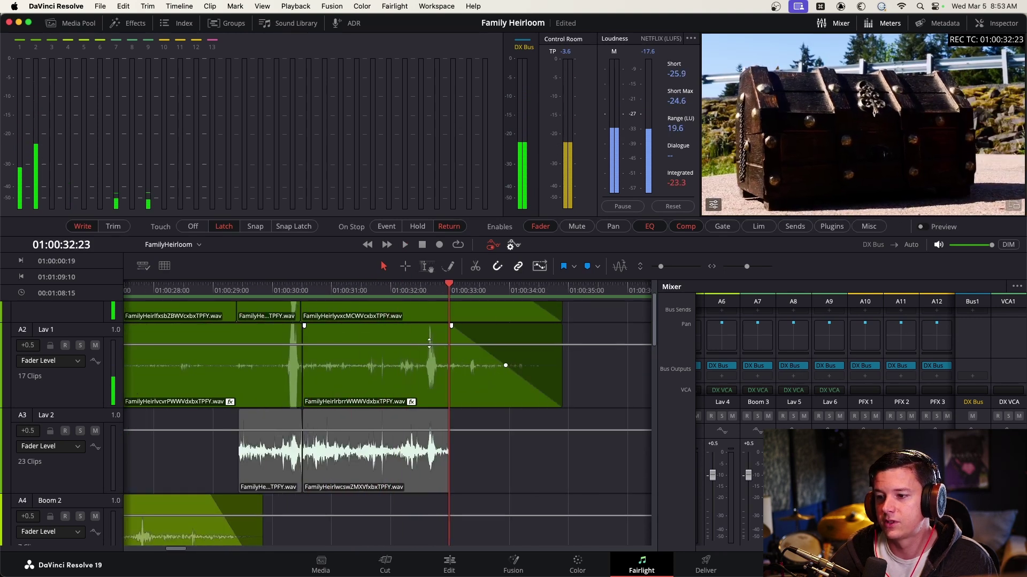
Add fader keyframes around the Lav 1 peak after 01:00:32:00, raise the level between them, and play it back.
alt+click(423, 345)
alt+click(446, 345)
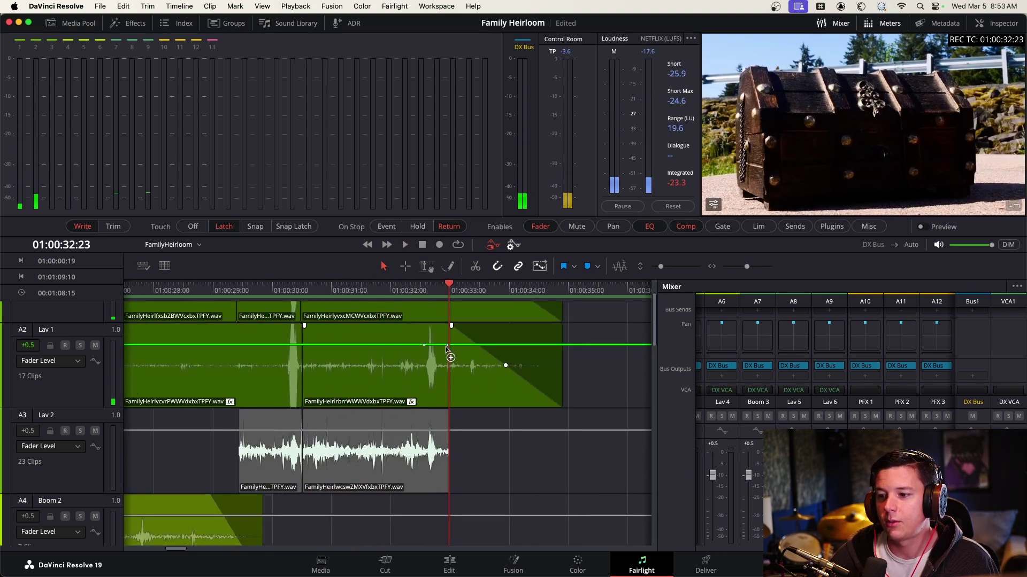
drag(432, 345, 436, 337)
click(352, 290)
key(space)
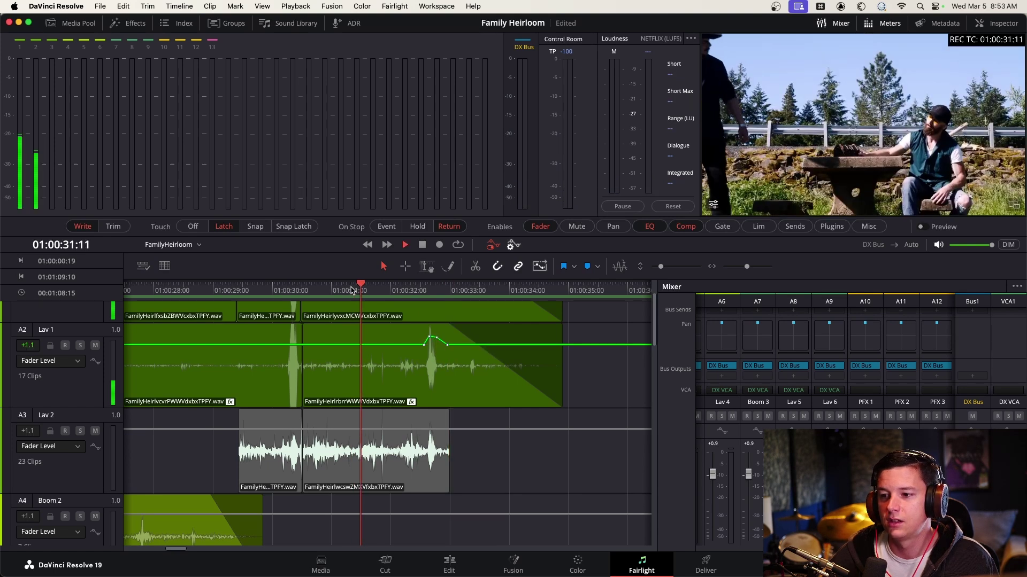
key(space)
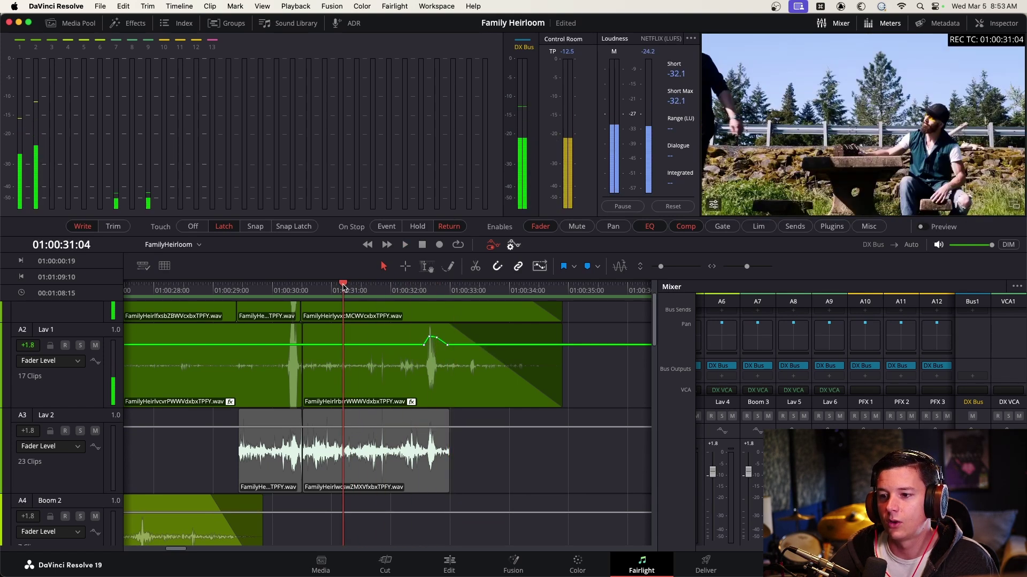
Undo the manually added fader keyframes on Lav 1.
key(super+z)
key(super+z)
key(super+z)
key(super+z)
key(super+z)
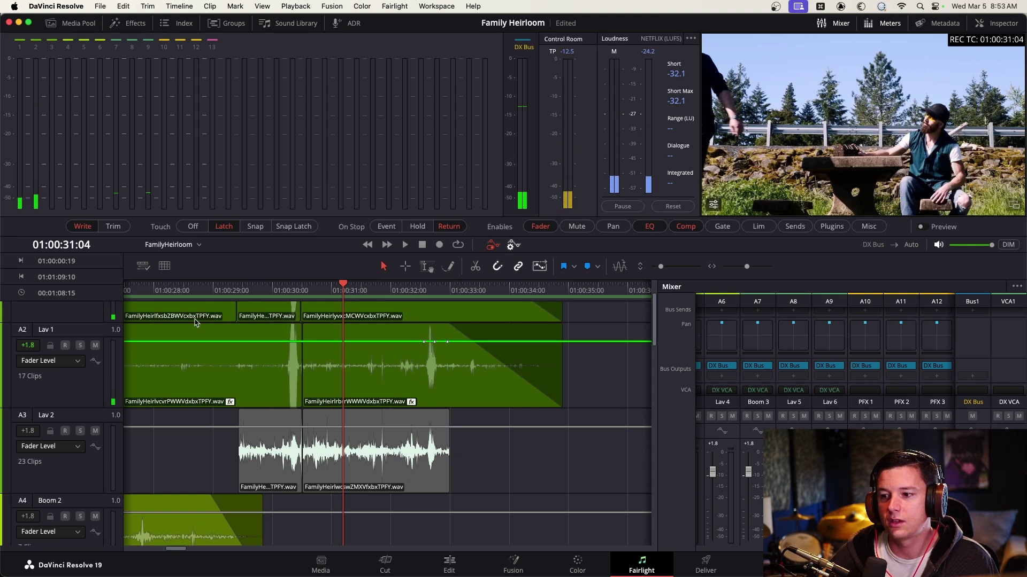
key(super+z)
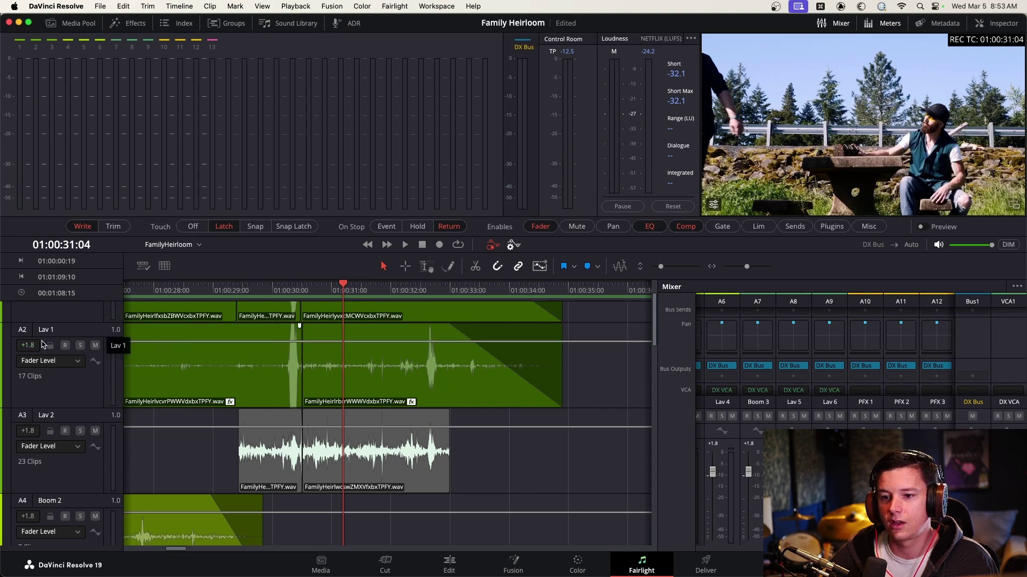
Save the project, and record a fader ride on Lav 1 while playing from 01:00:31:04 to 01:00:33:12.
key(super+s)
scroll(742, 485, left, 5)
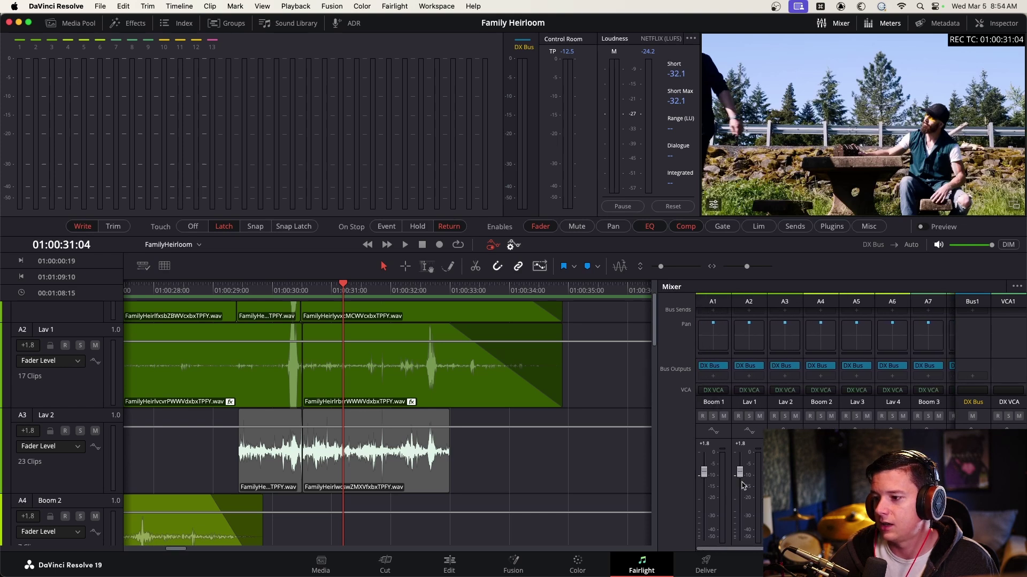
key(space)
drag(739, 474, 739, 471)
key(space)
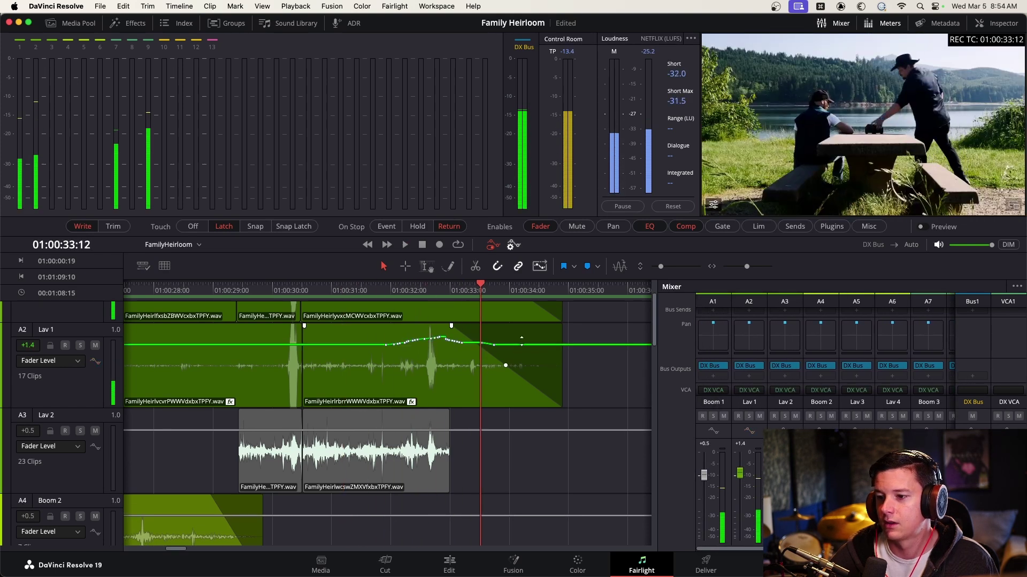
Play back the recorded Lav 1 fader ride from shortly before it begins until 01:00:36:00, and widen the visible timeline range.
click(357, 287)
key(space)
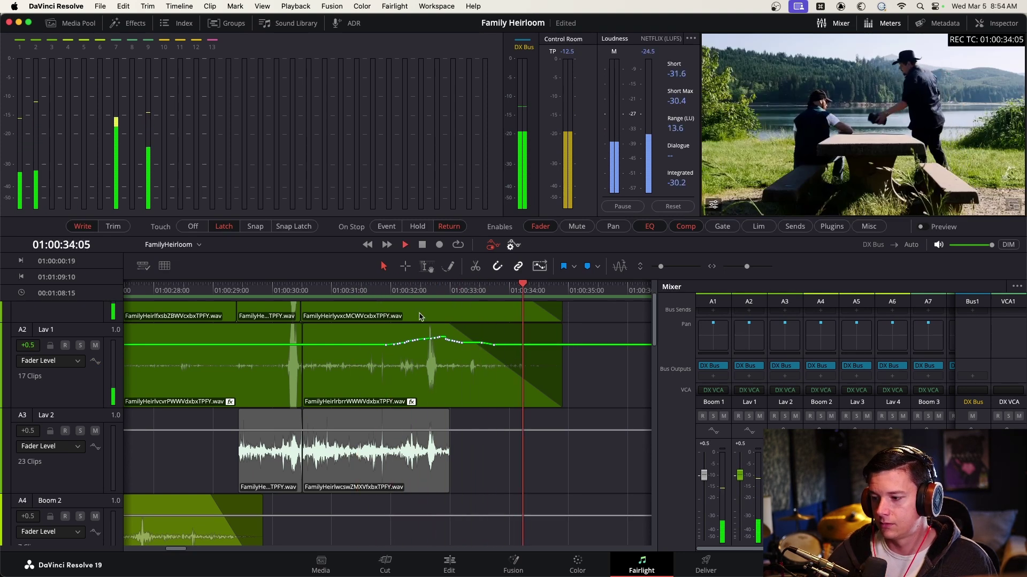
key(super+minus)
key(super+minus)
key(space)
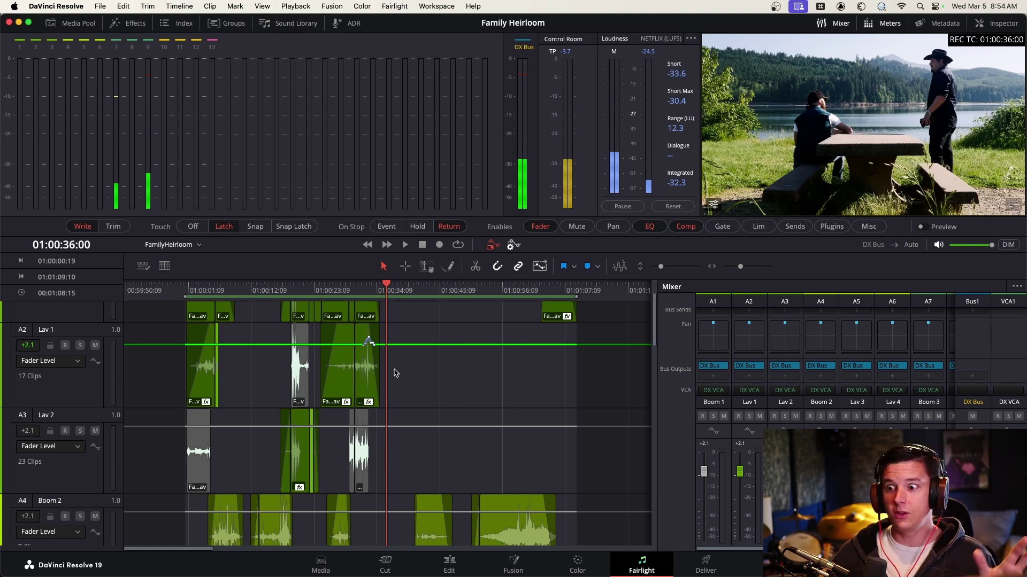
Examine the fader automation on the DX VCA track, and return to the Boom 1 and lav tracks.
scroll(393, 372, down, 10)
scroll(393, 372, down, 10)
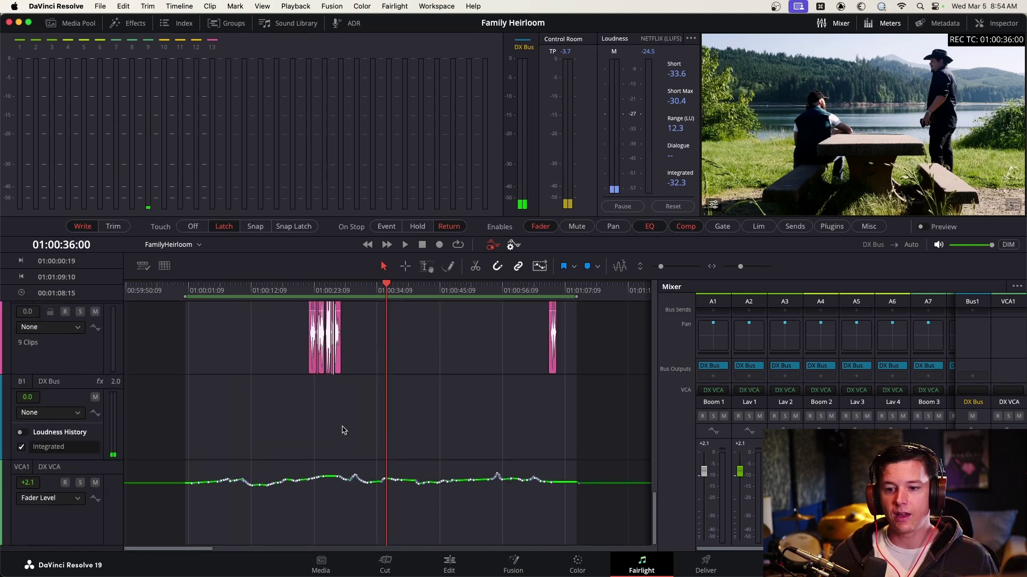
scroll(360, 448, up, 20)
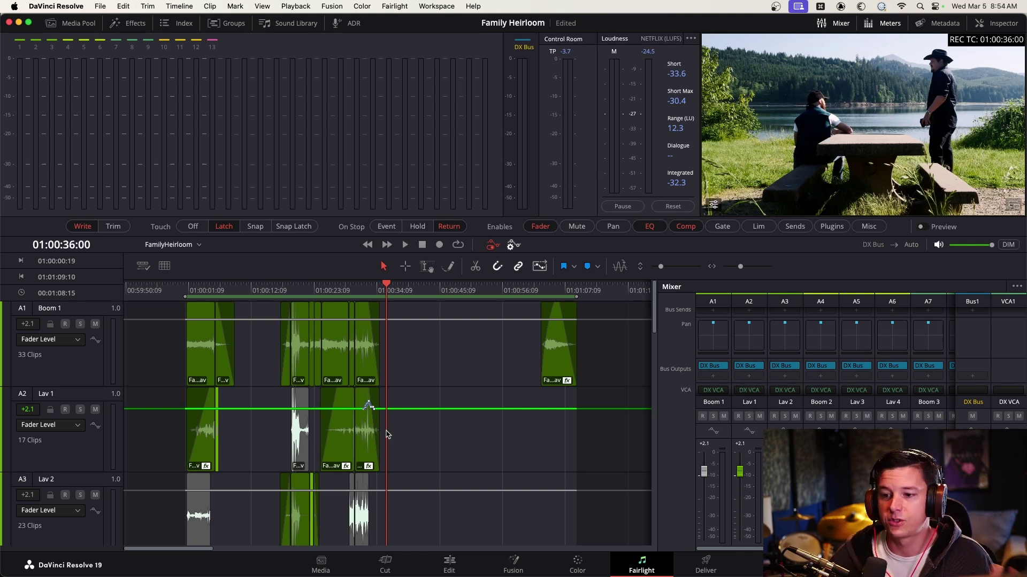
Place the playhead at 01:00:06:16 and shrink the timeline view to show every track from Boom 1 to DX VCA.
click(219, 296)
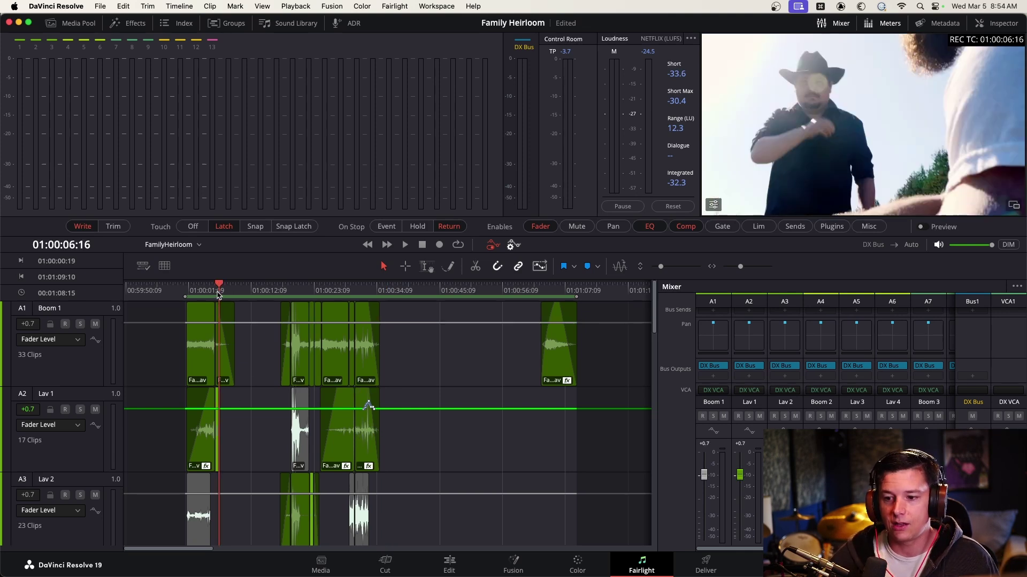
key(super+equal)
key(super+equal)
key(super+equal)
key(super+equal)
key(super+minus)
key(super+minus)
key(super+minus)
key(super+minus)
key(super+minus)
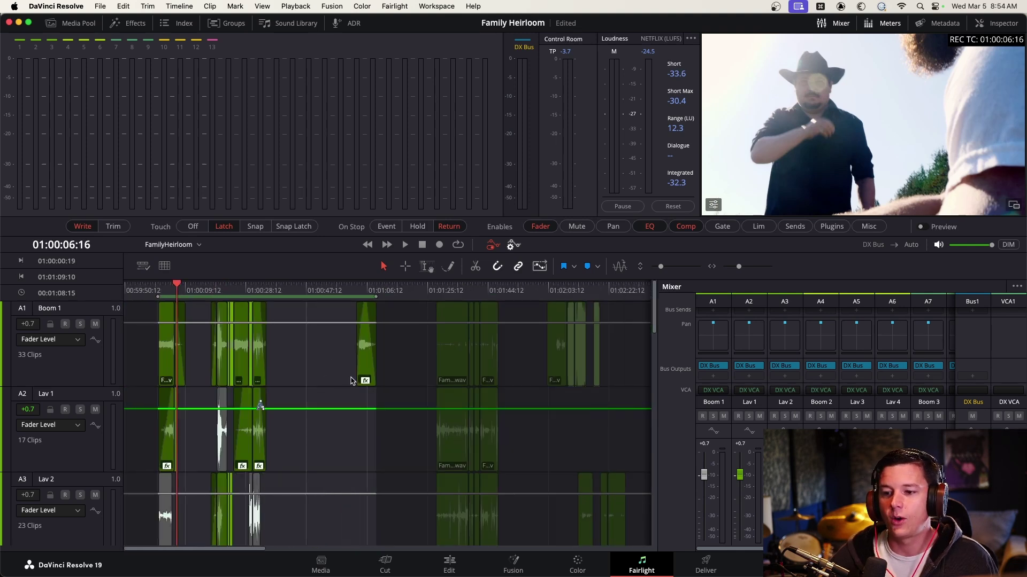
scroll(346, 378, down, 8)
scroll(347, 376, right, 3)
Review the Dialogue Mixing Basics slide in Google Slides in Chrome, and return to DaVinci Resolve to place the playhead at 01:00:55:20.
key(super+Tab)
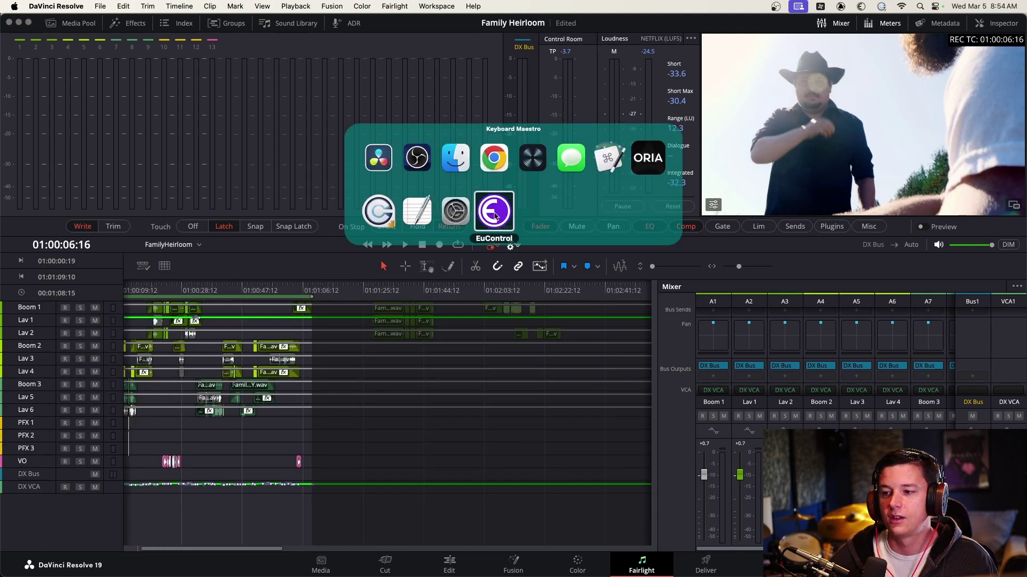
click(503, 168)
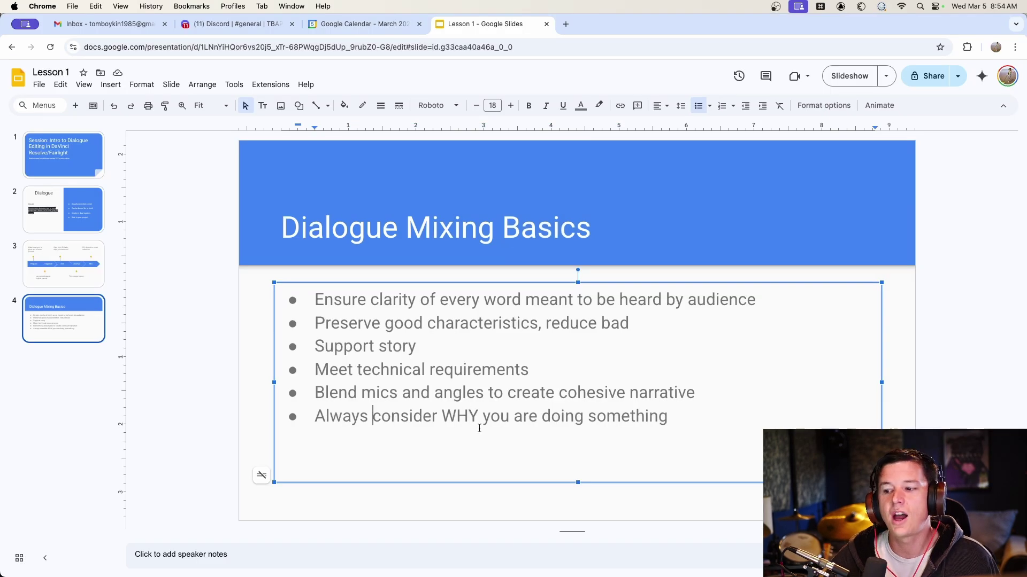
key(super+Tab)
click(410, 155)
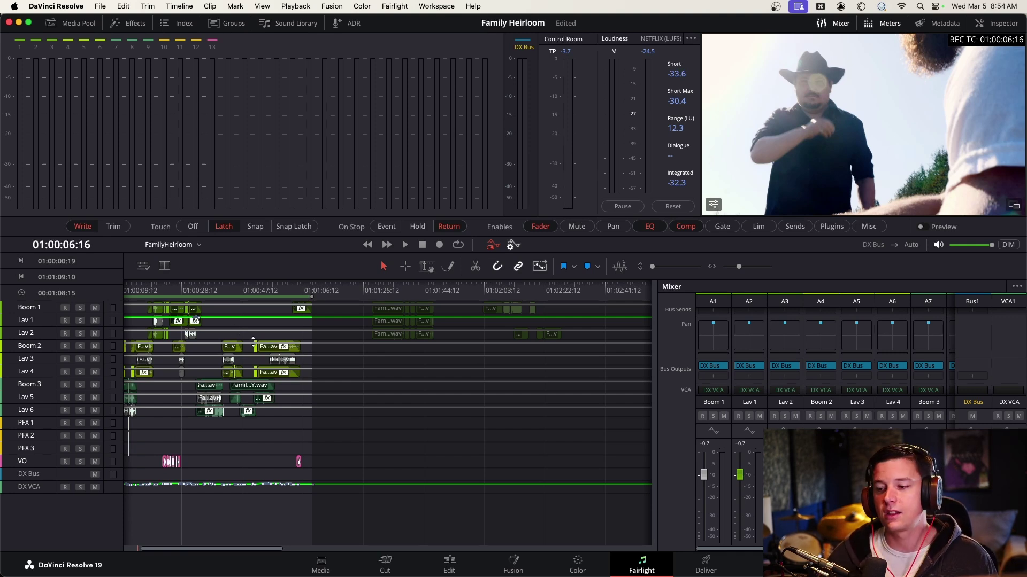
click(262, 289)
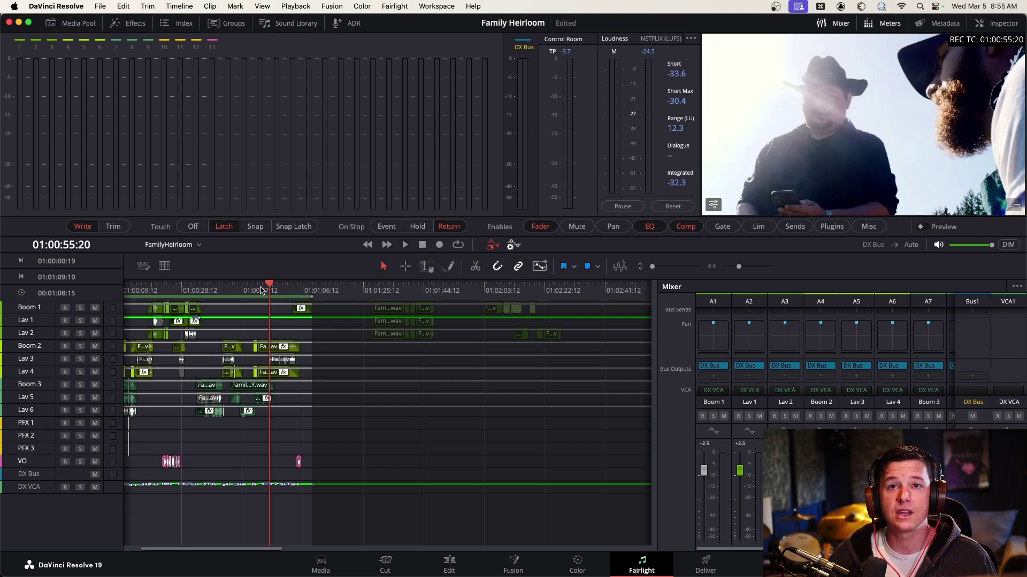